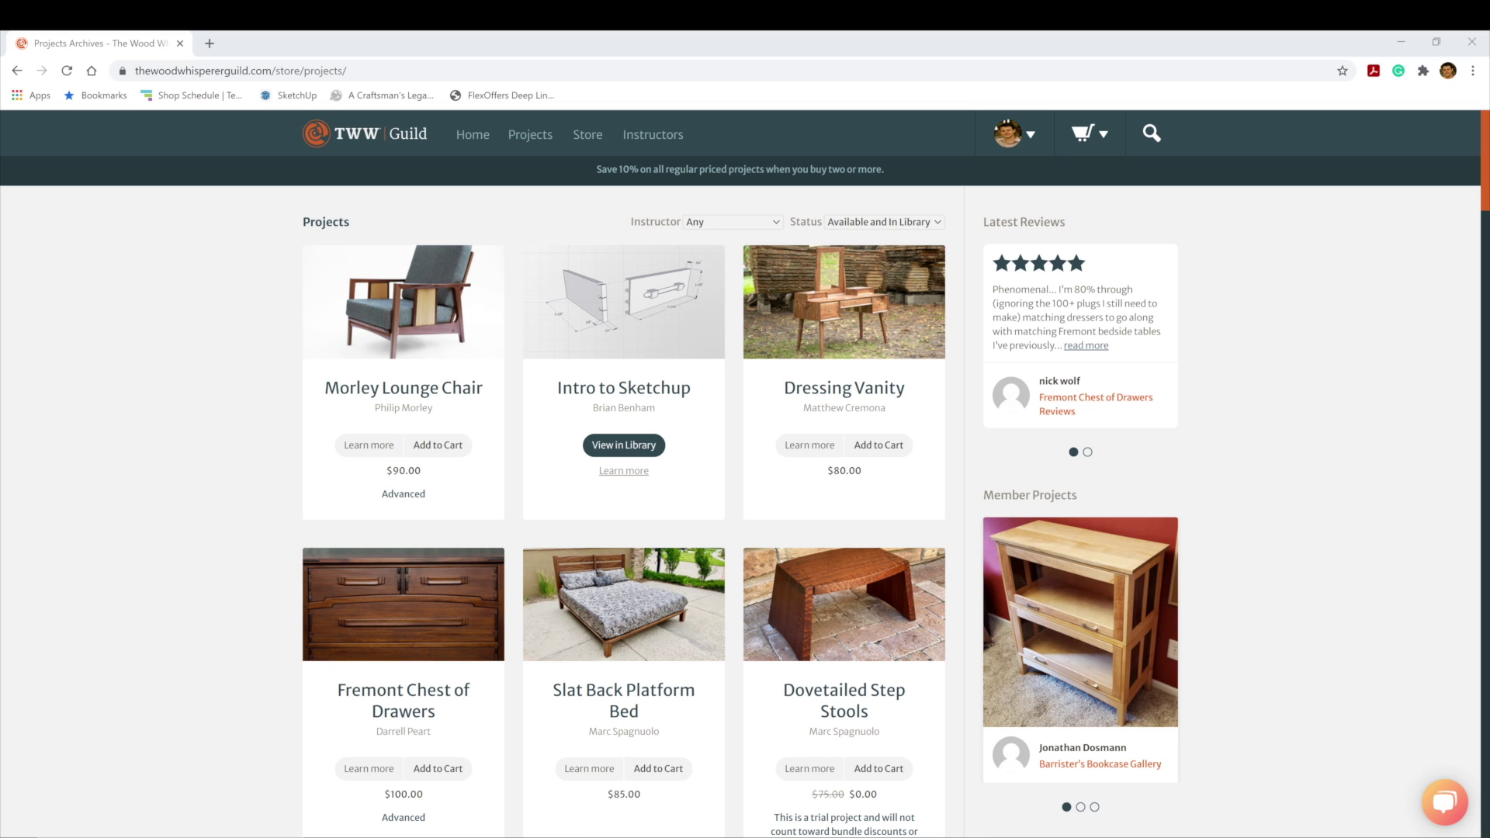
Download SketchUp File V4 (Executive-Desk-v4.skp) from the Executive Desk project's Plans in the library
scroll(767, 534, "down", 13)
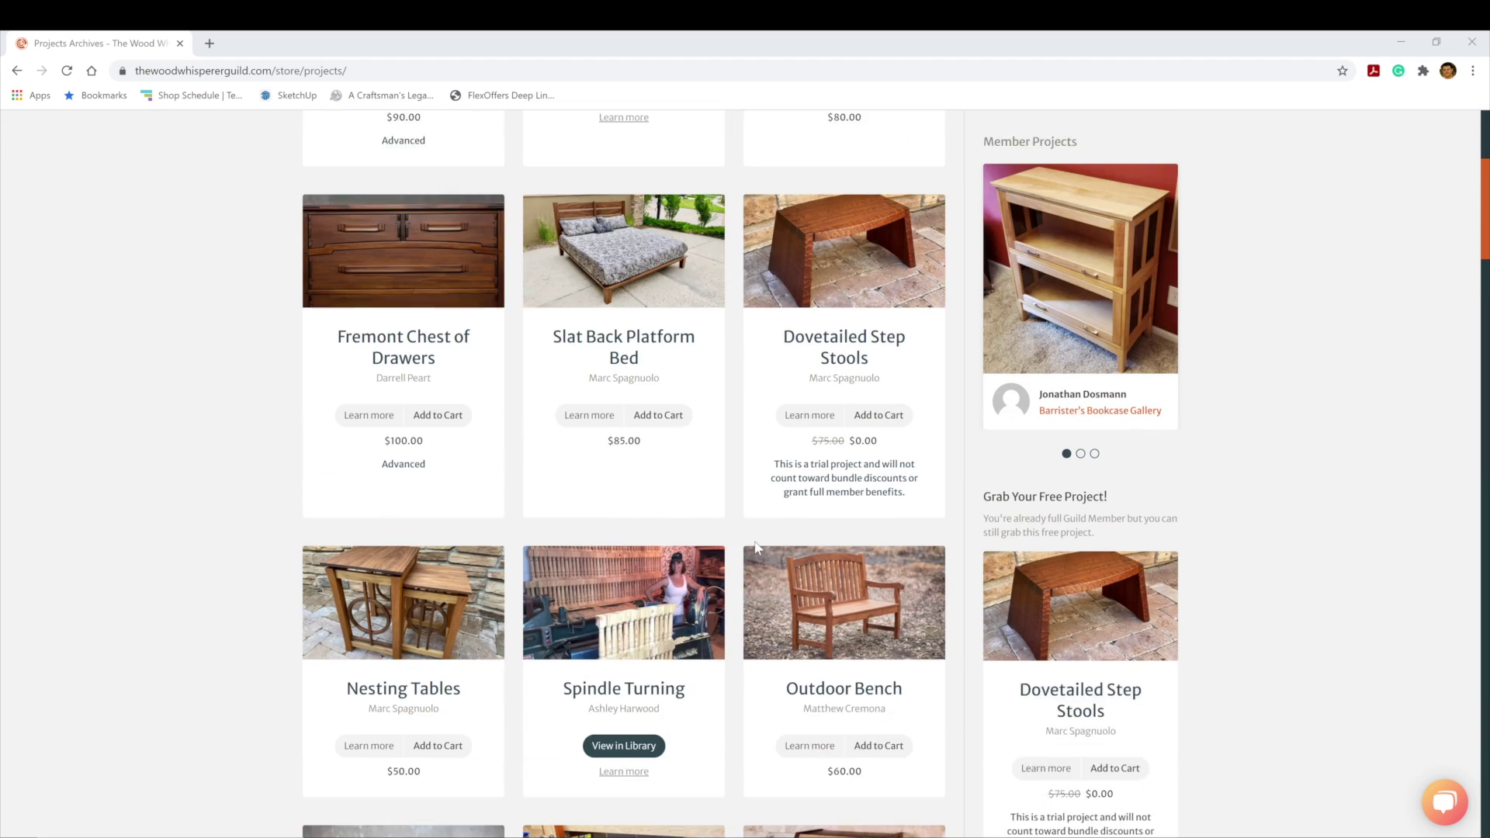
scroll(751, 545, "down", 2)
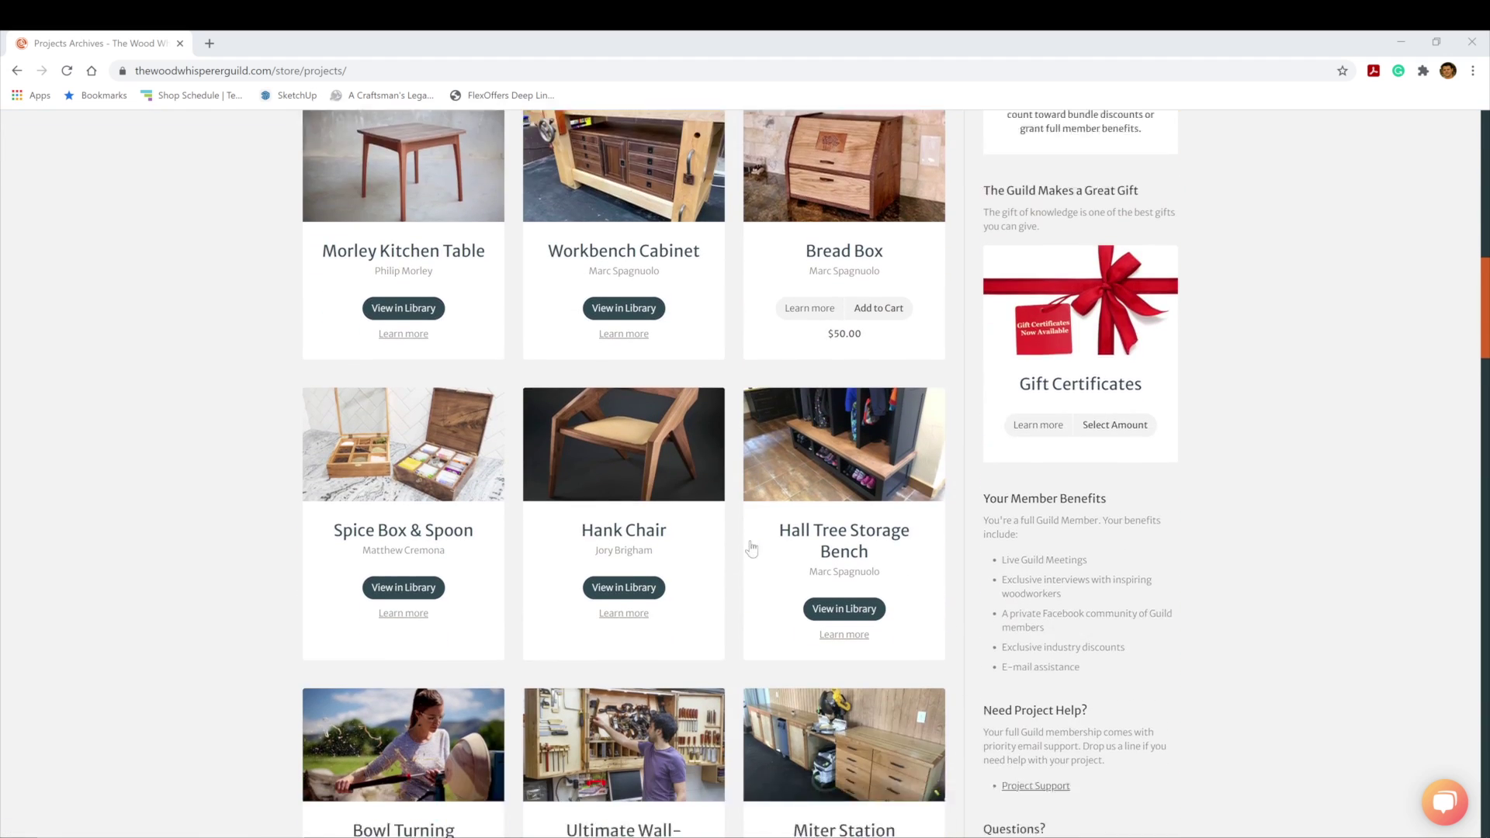
scroll(751, 548, "down", 9)
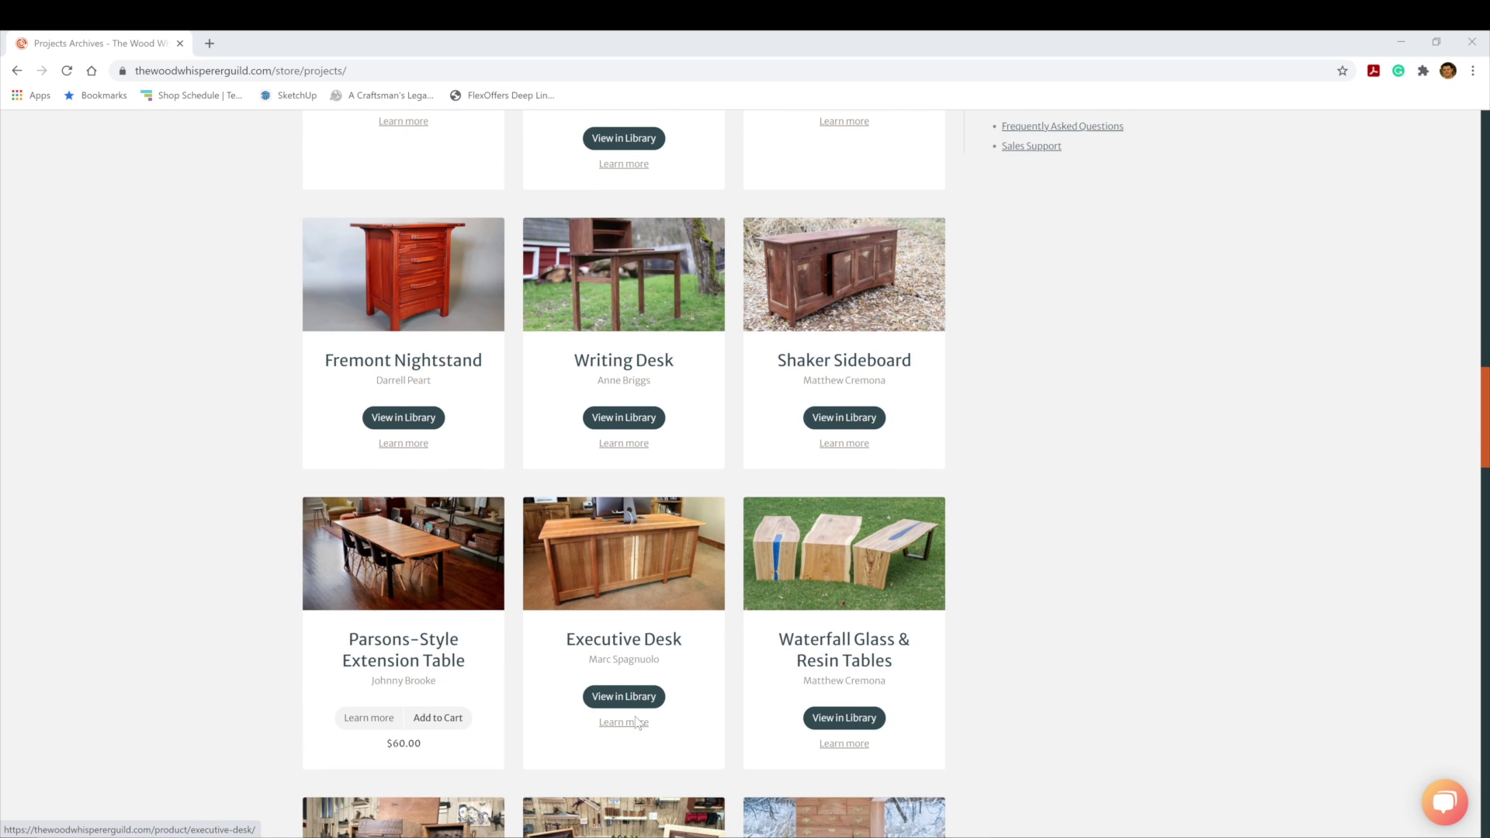
left_click(631, 703)
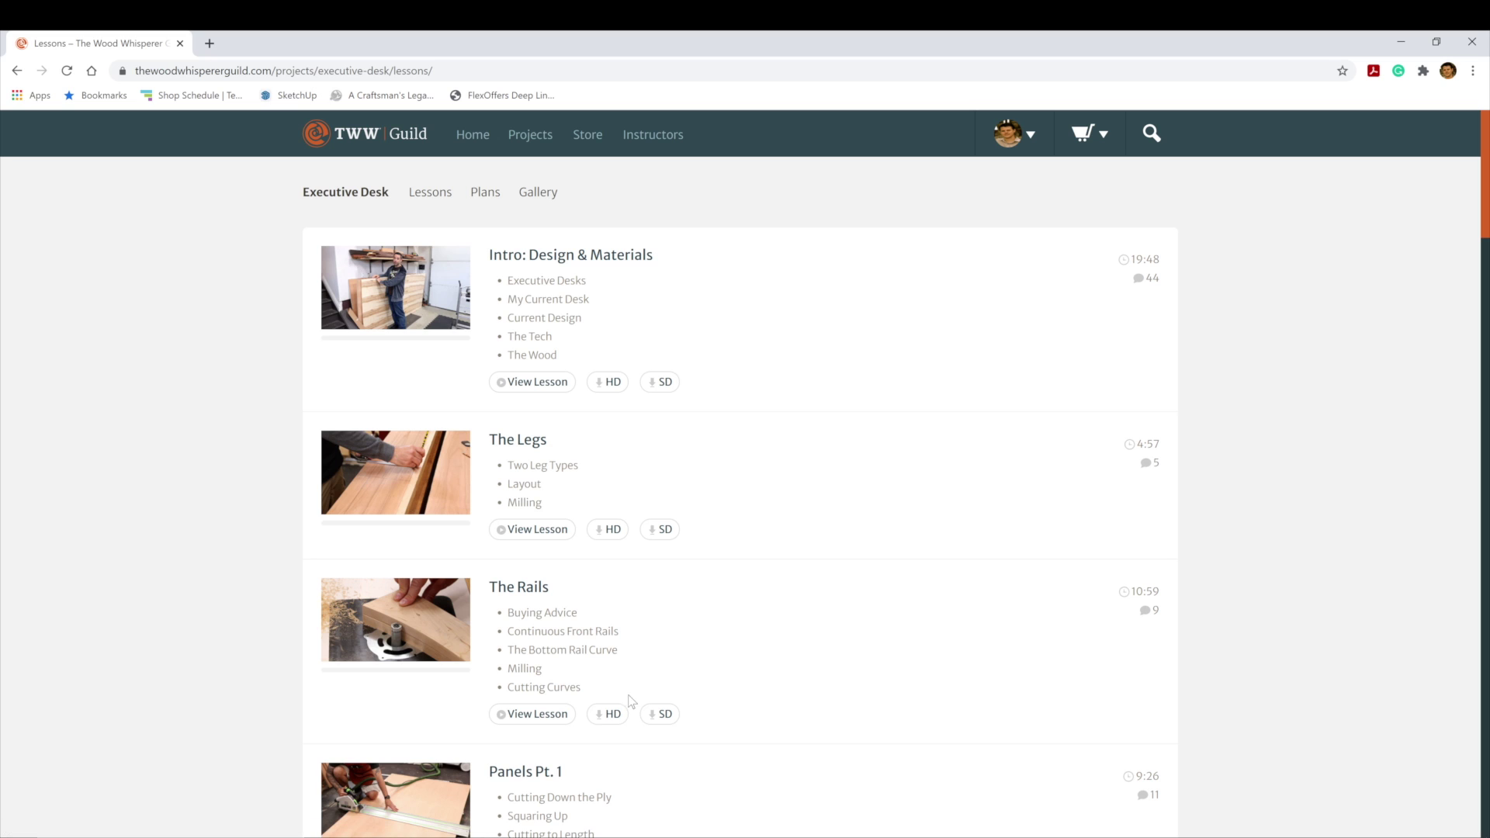
left_click(486, 195)
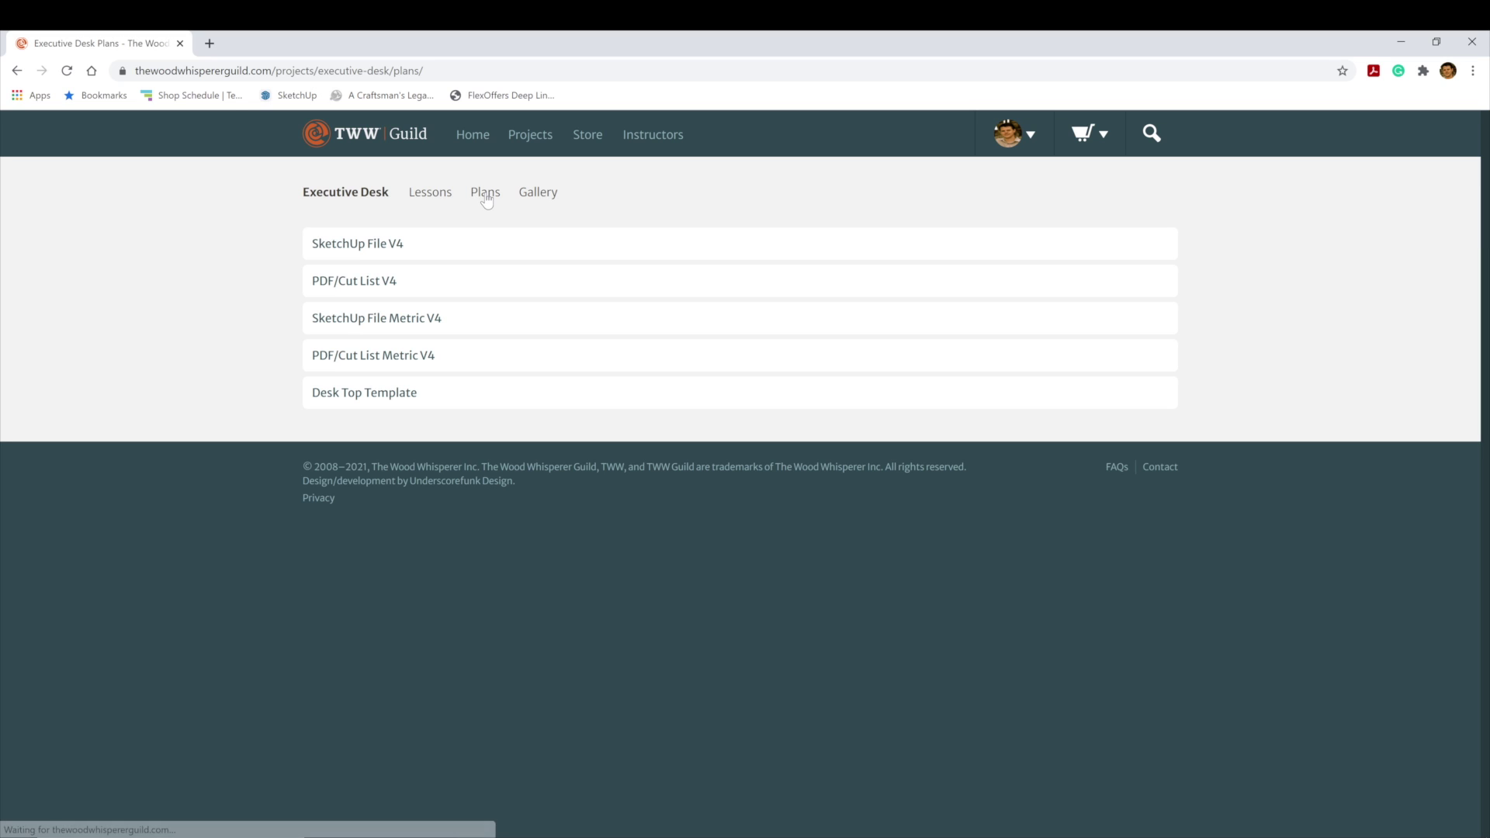
left_click(395, 245)
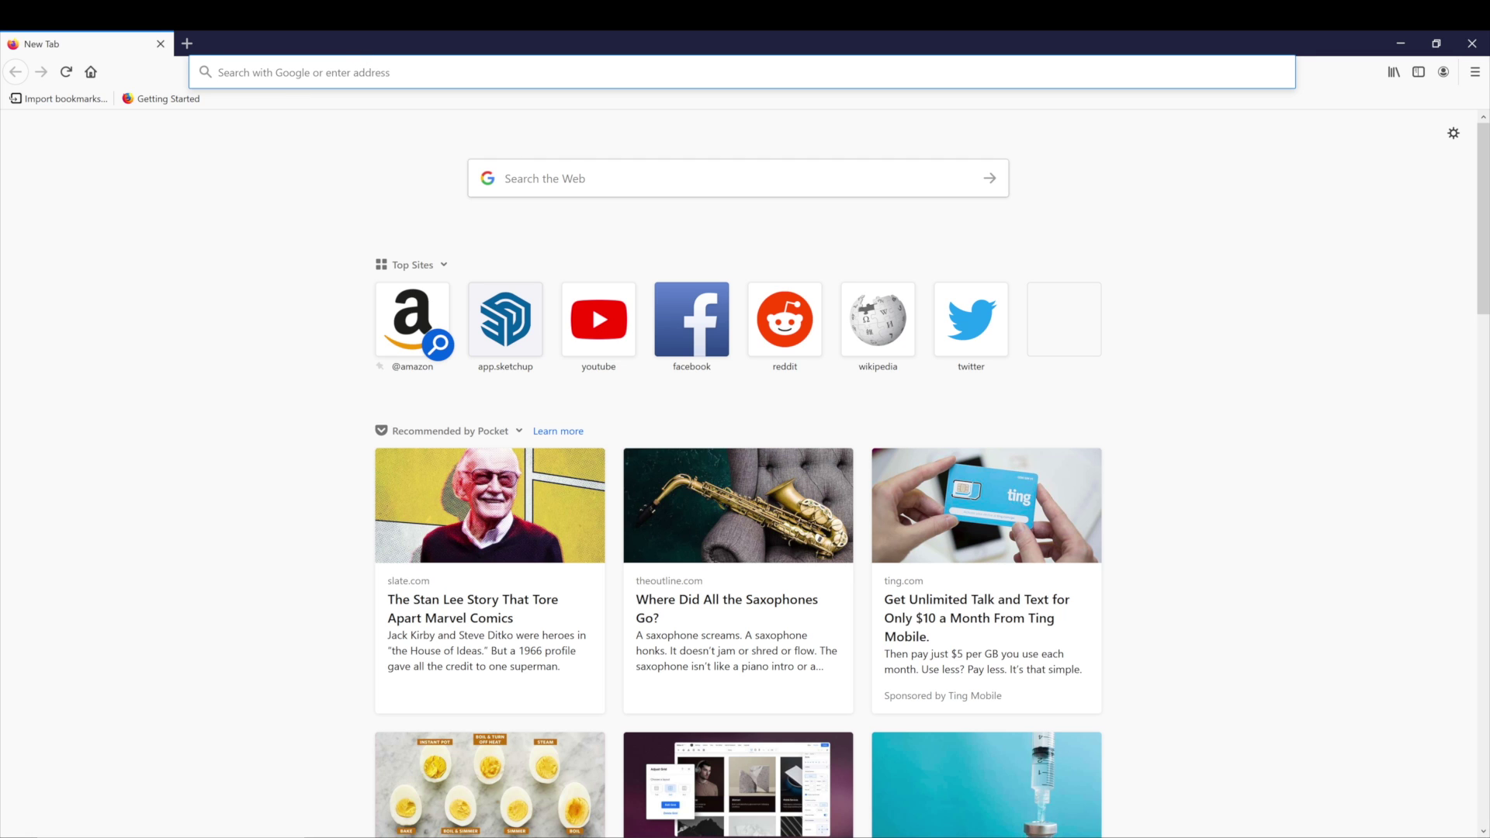
Go to sketchup.com/app and sign in with Google to reach the SketchUp Home page
type("sketch")
key("Down")
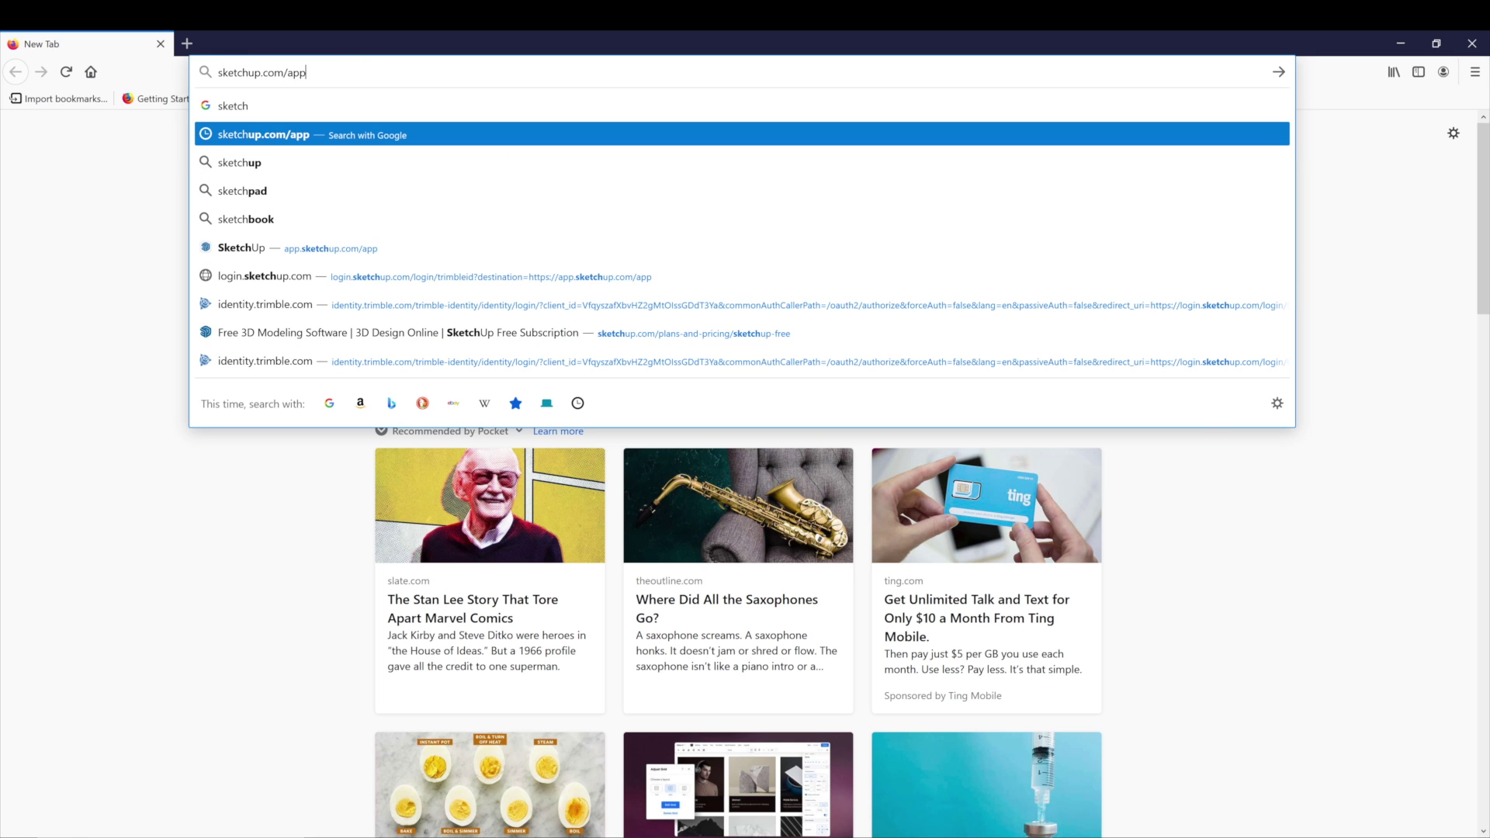
key("Return")
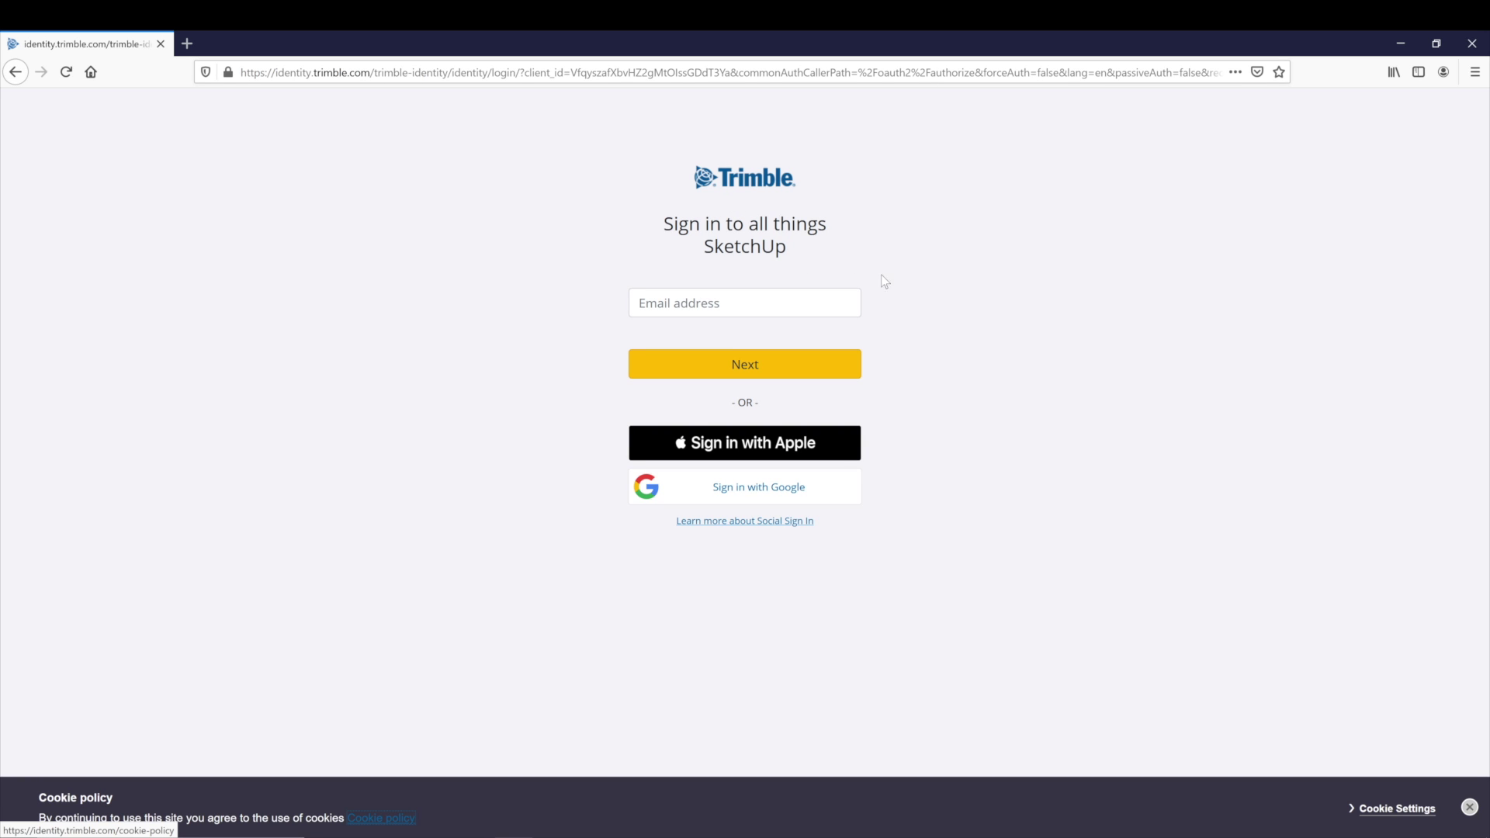
left_click(765, 502)
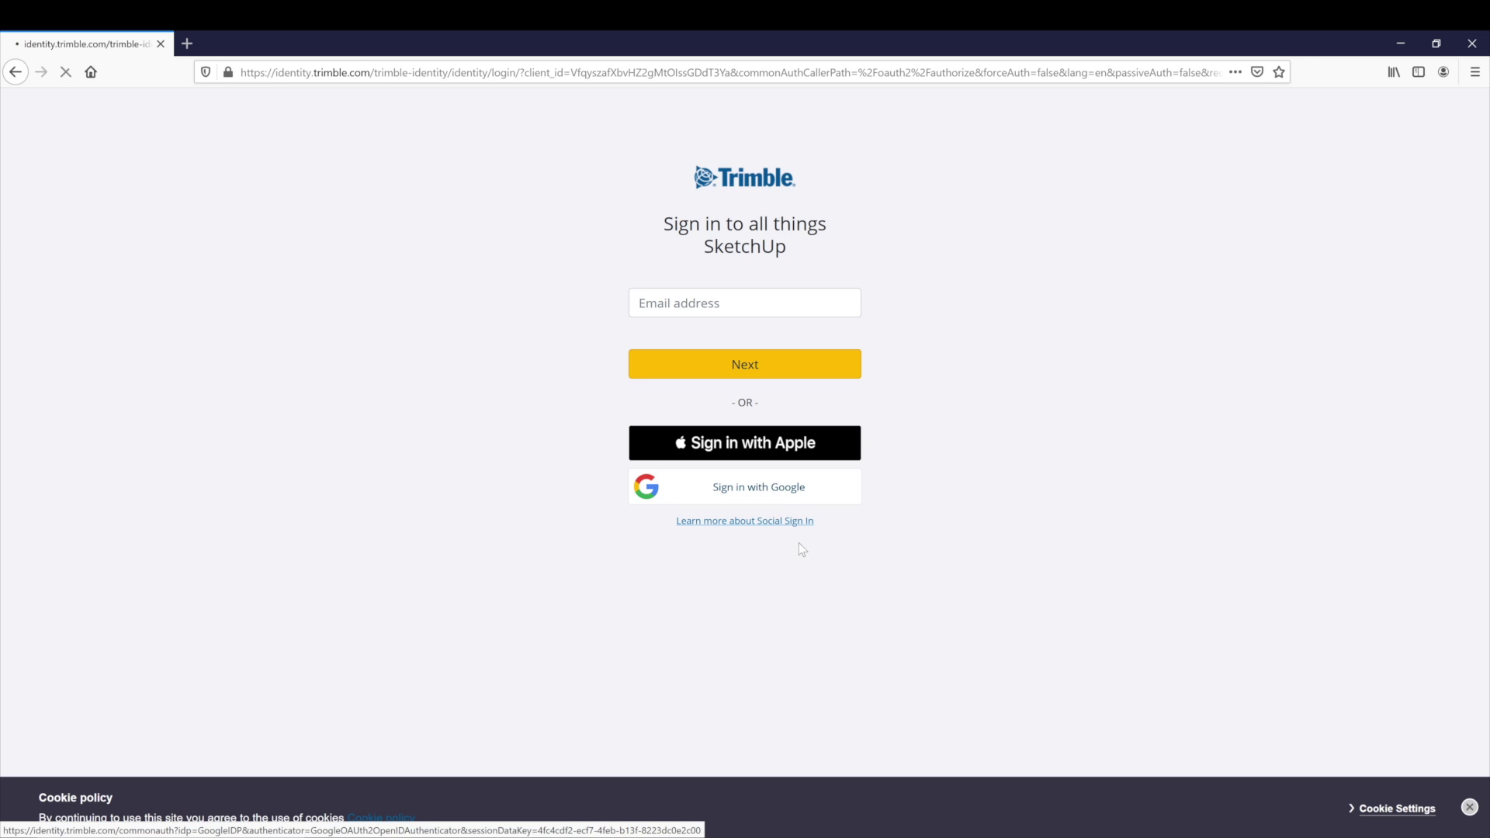
Open Executive-Desk-v4 from the computer's Downloads folder via Open > My Computer
left_click(340, 149)
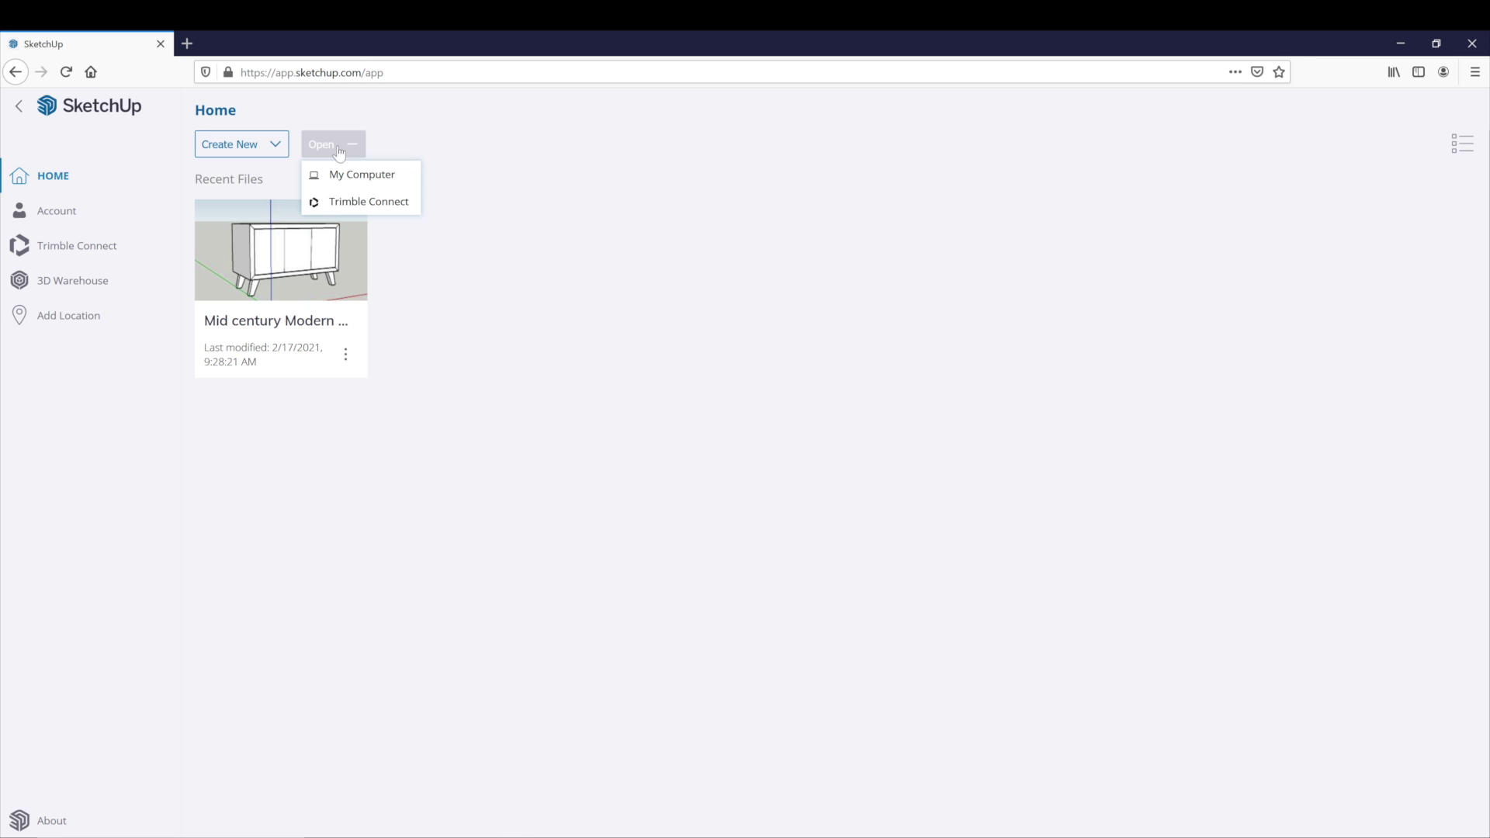
left_click(343, 174)
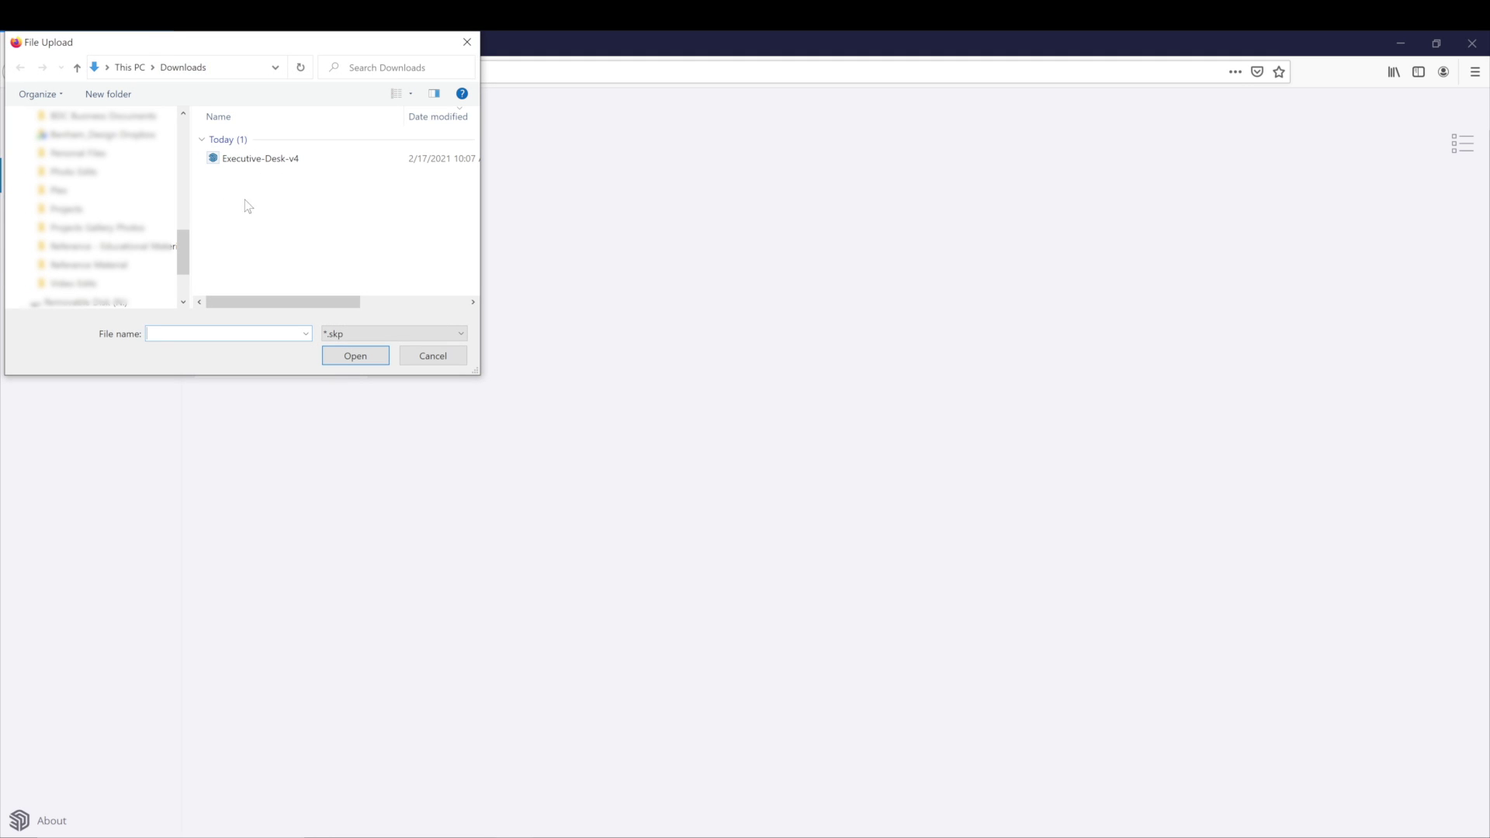
left_click(271, 161)
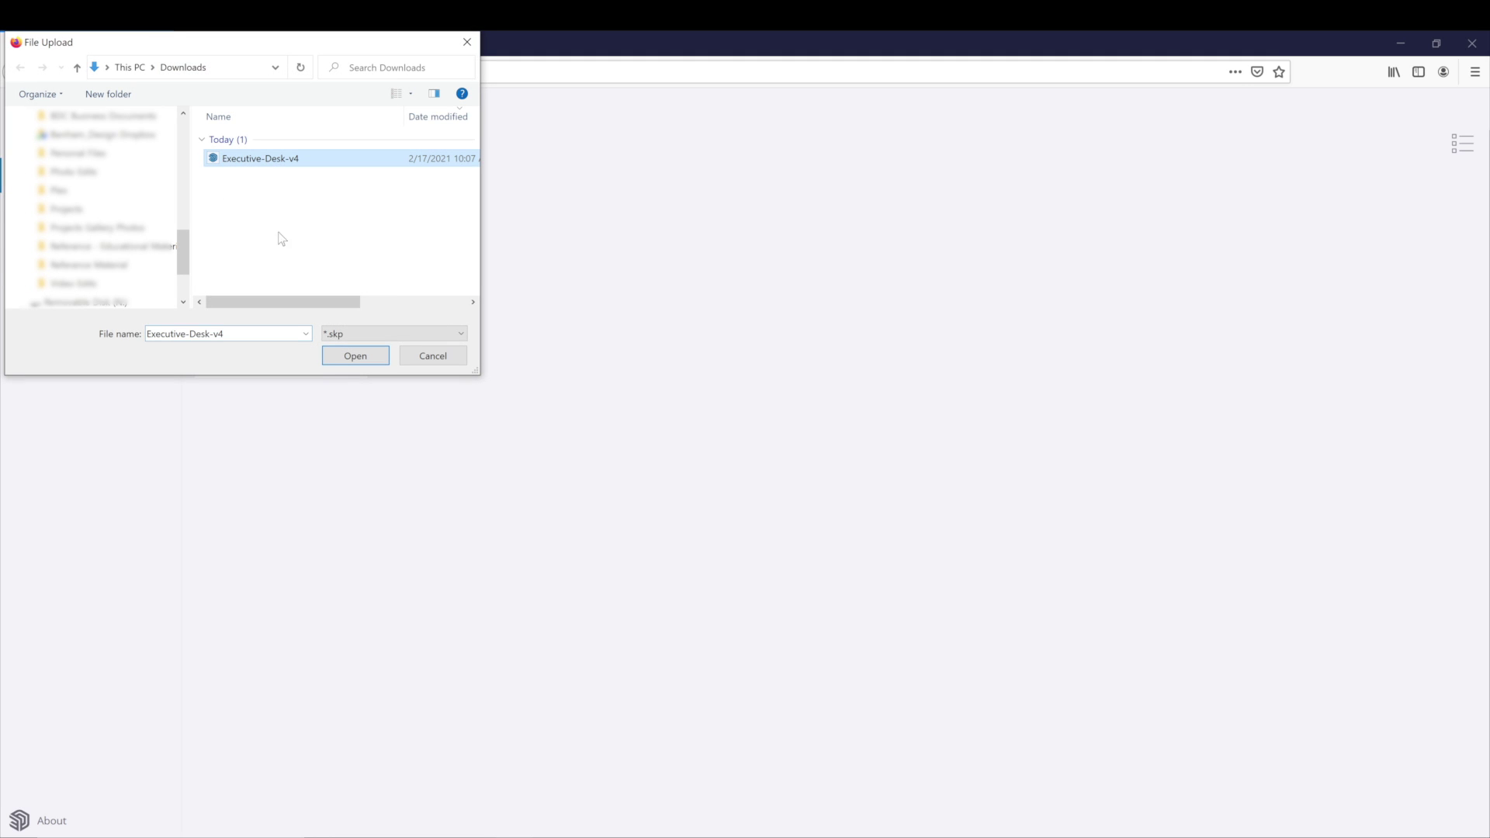
left_click(355, 357)
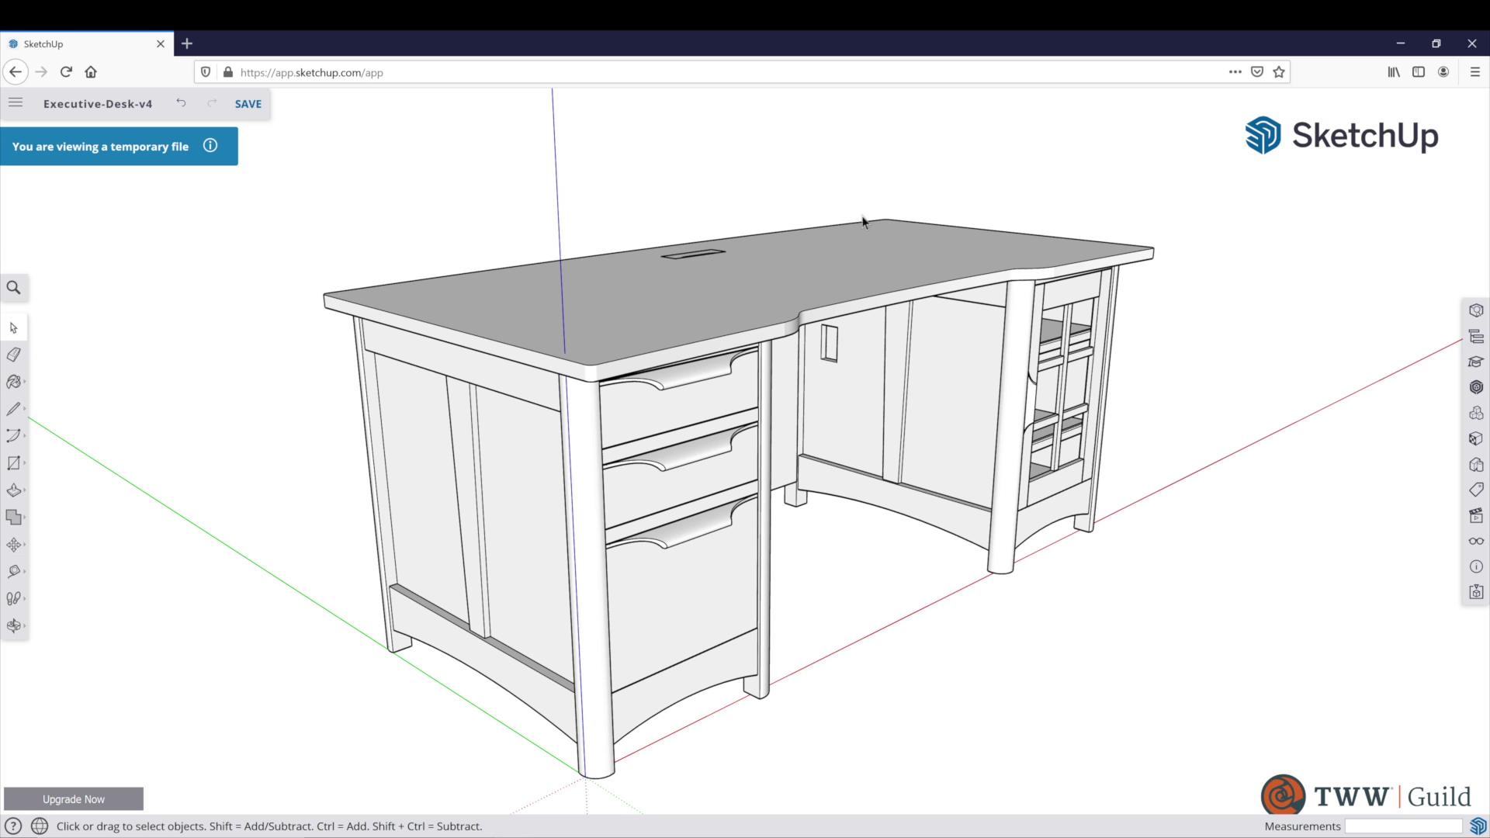
Switch to the Door scene and orbit the door parts into a perspective view
left_click(1476, 521)
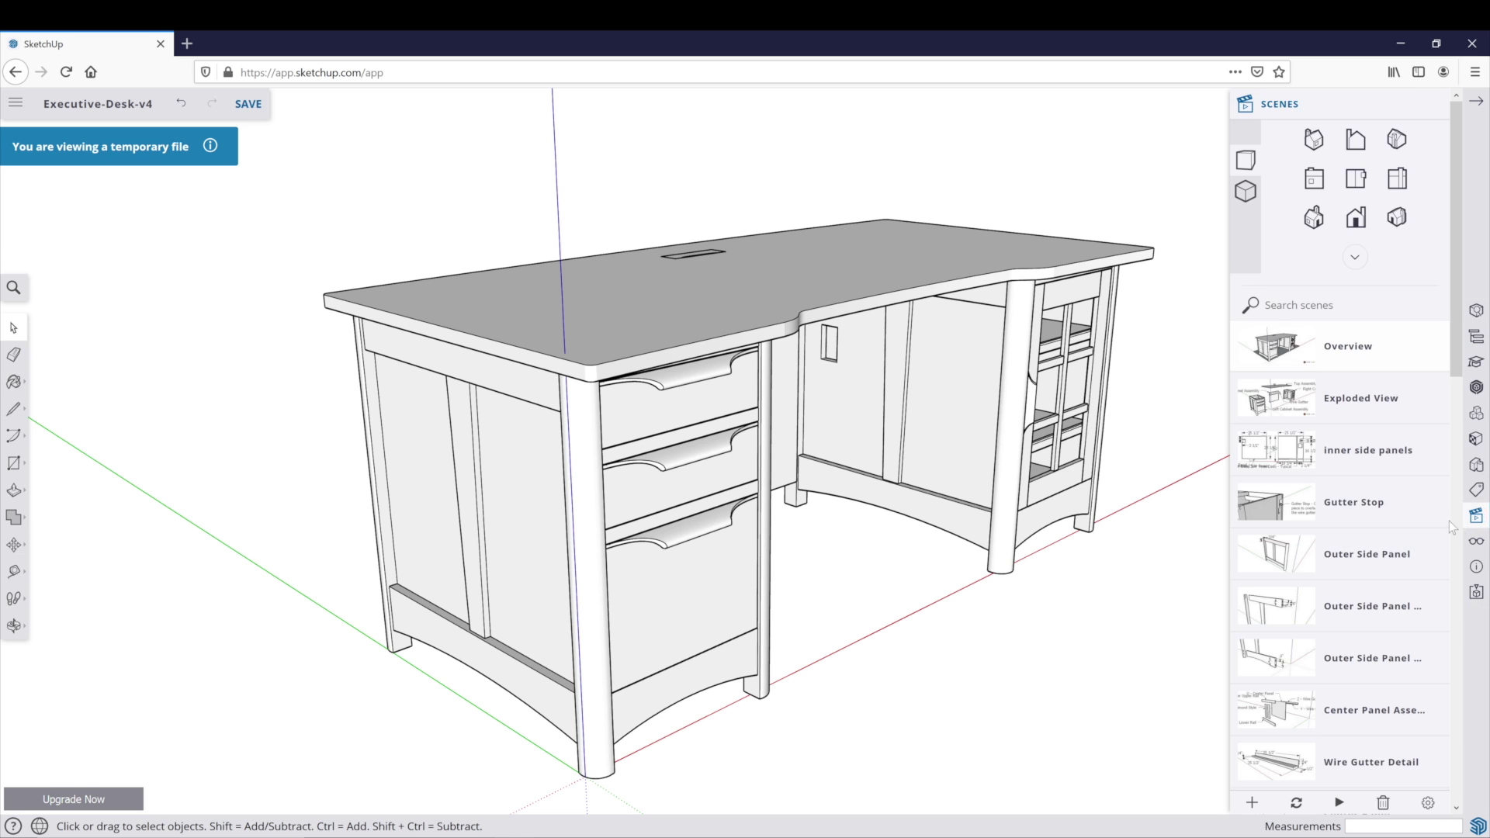
scroll(1315, 485, "down", 10)
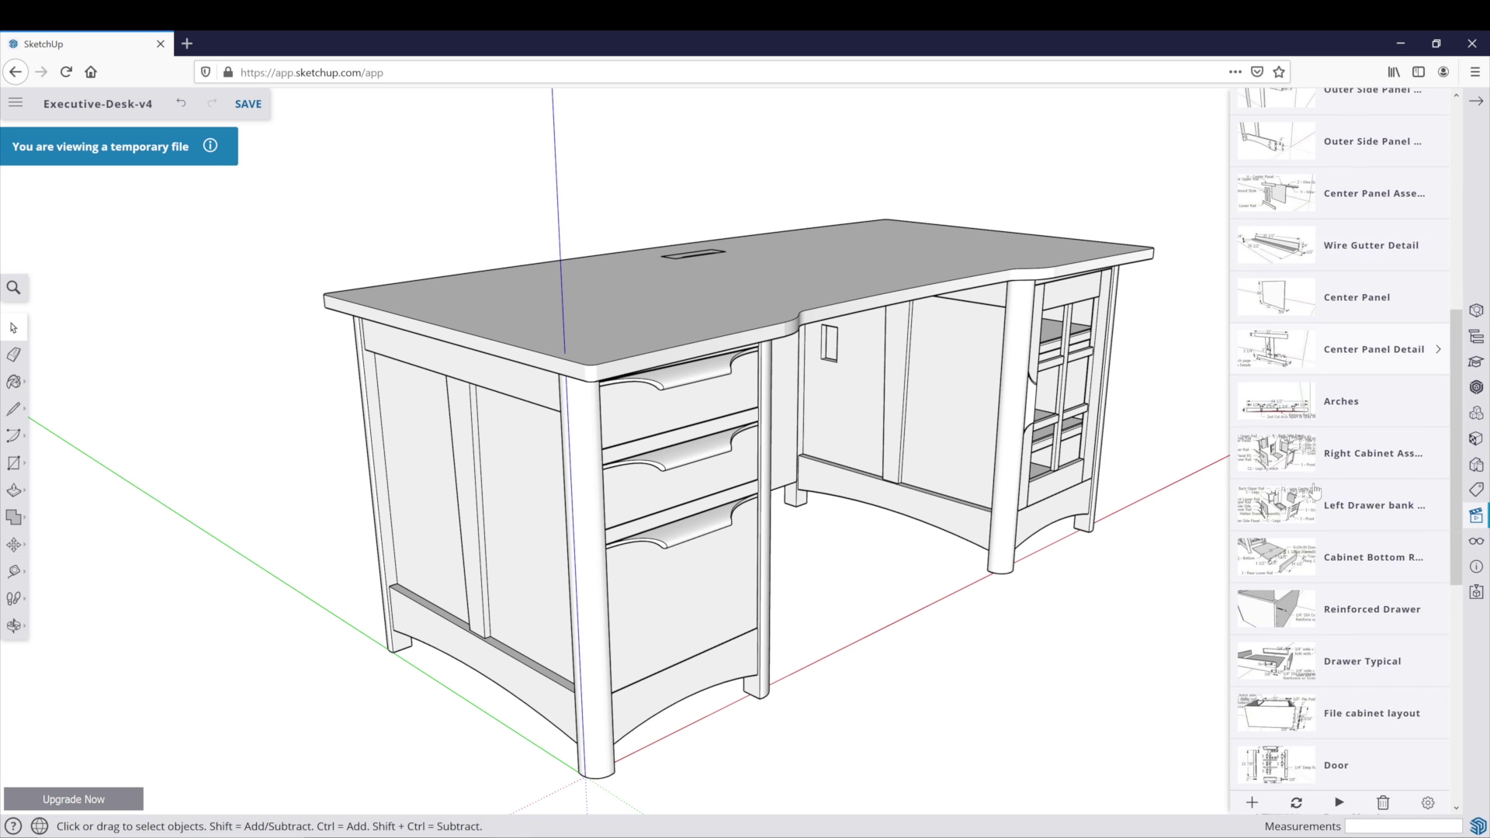
left_click(1272, 594)
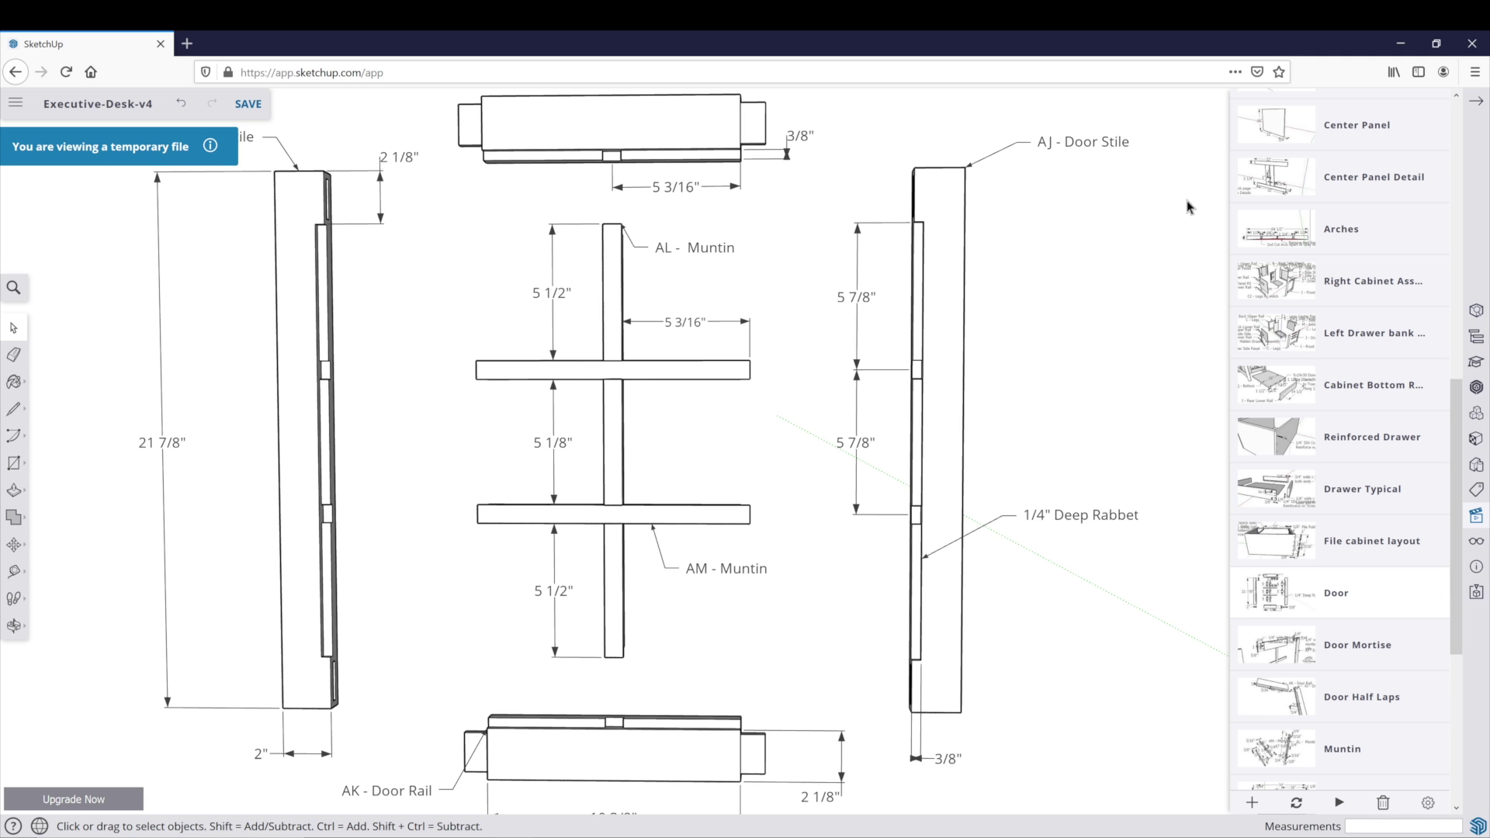
middle_click_drag(894, 218, 808, 274)
Inside the top rail component, pull the right tenon's end face out by .5 inch
scroll(807, 274, "up", 8)
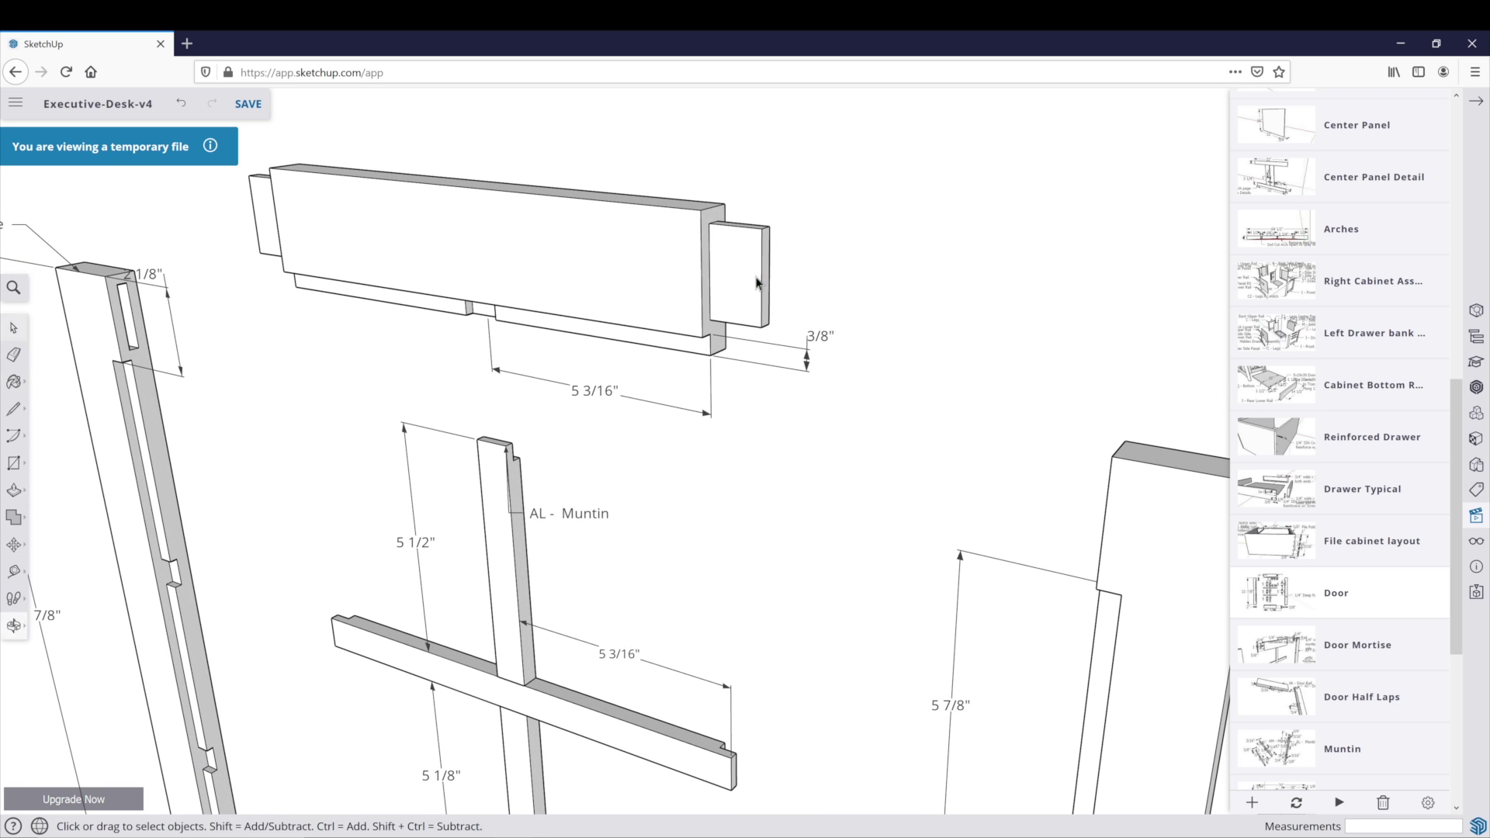
double_click(759, 281)
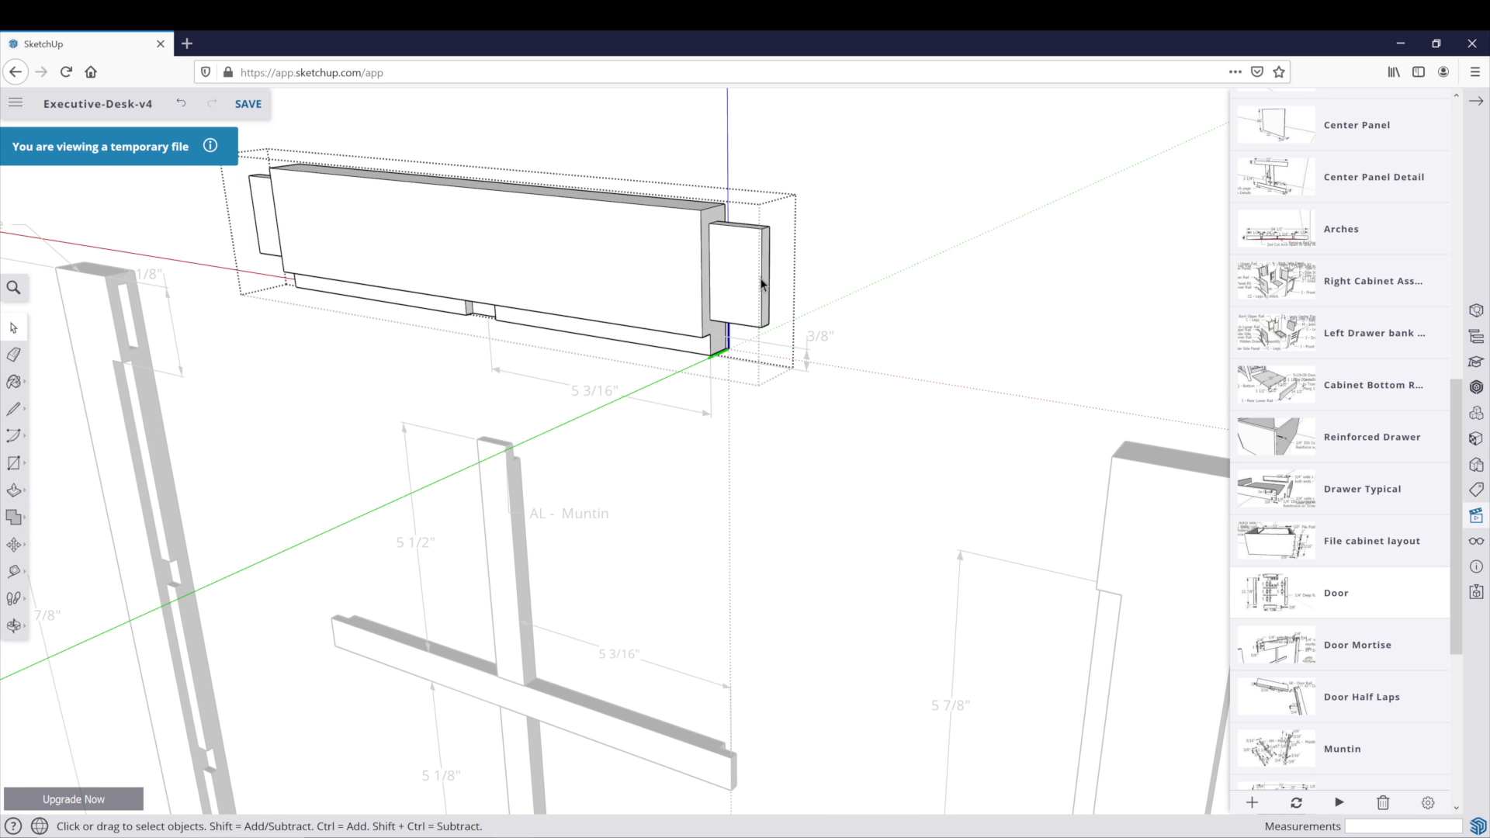
key("p")
left_click(767, 293)
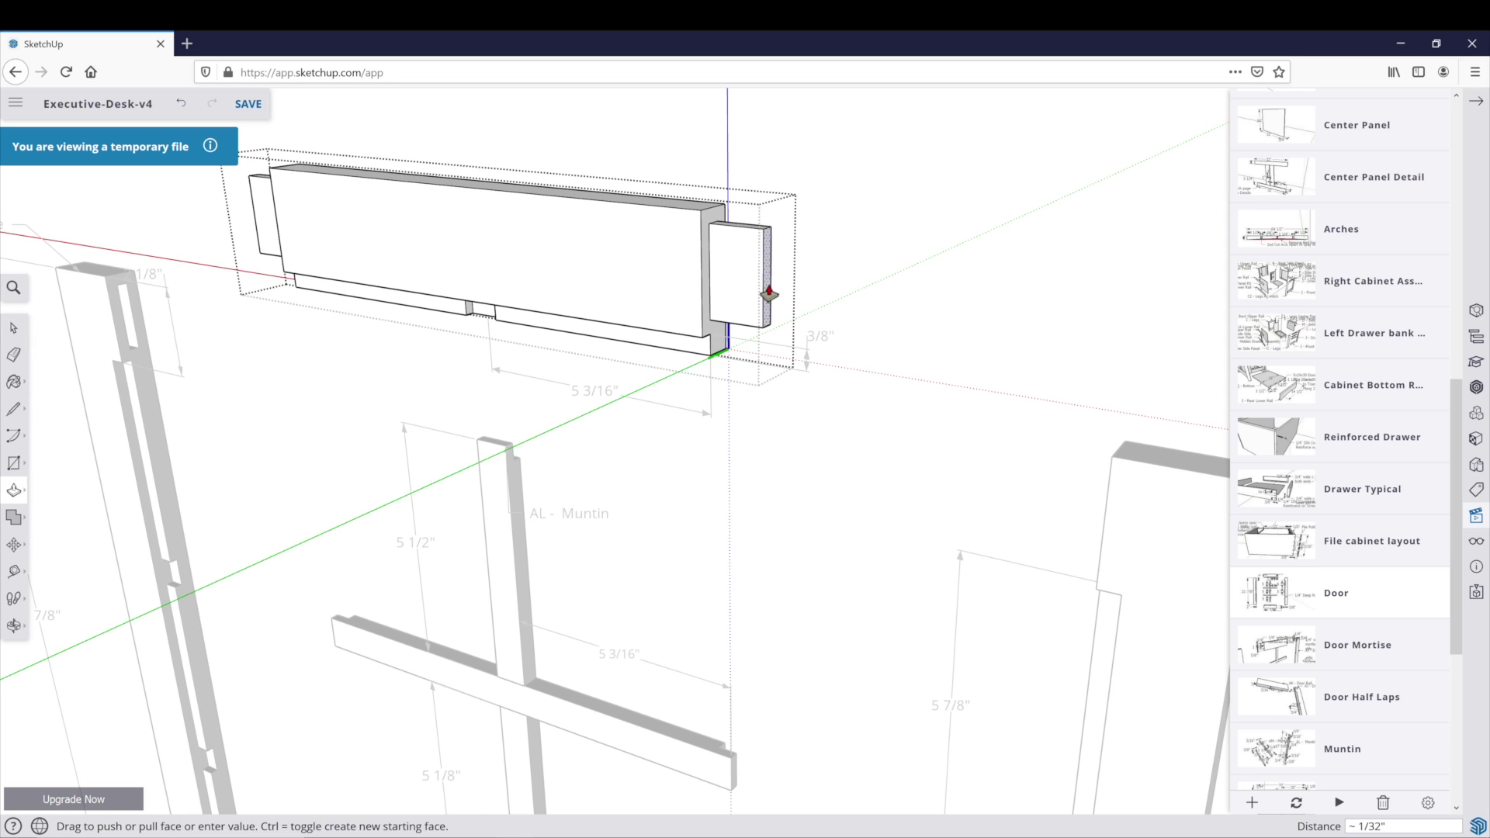
type(".5")
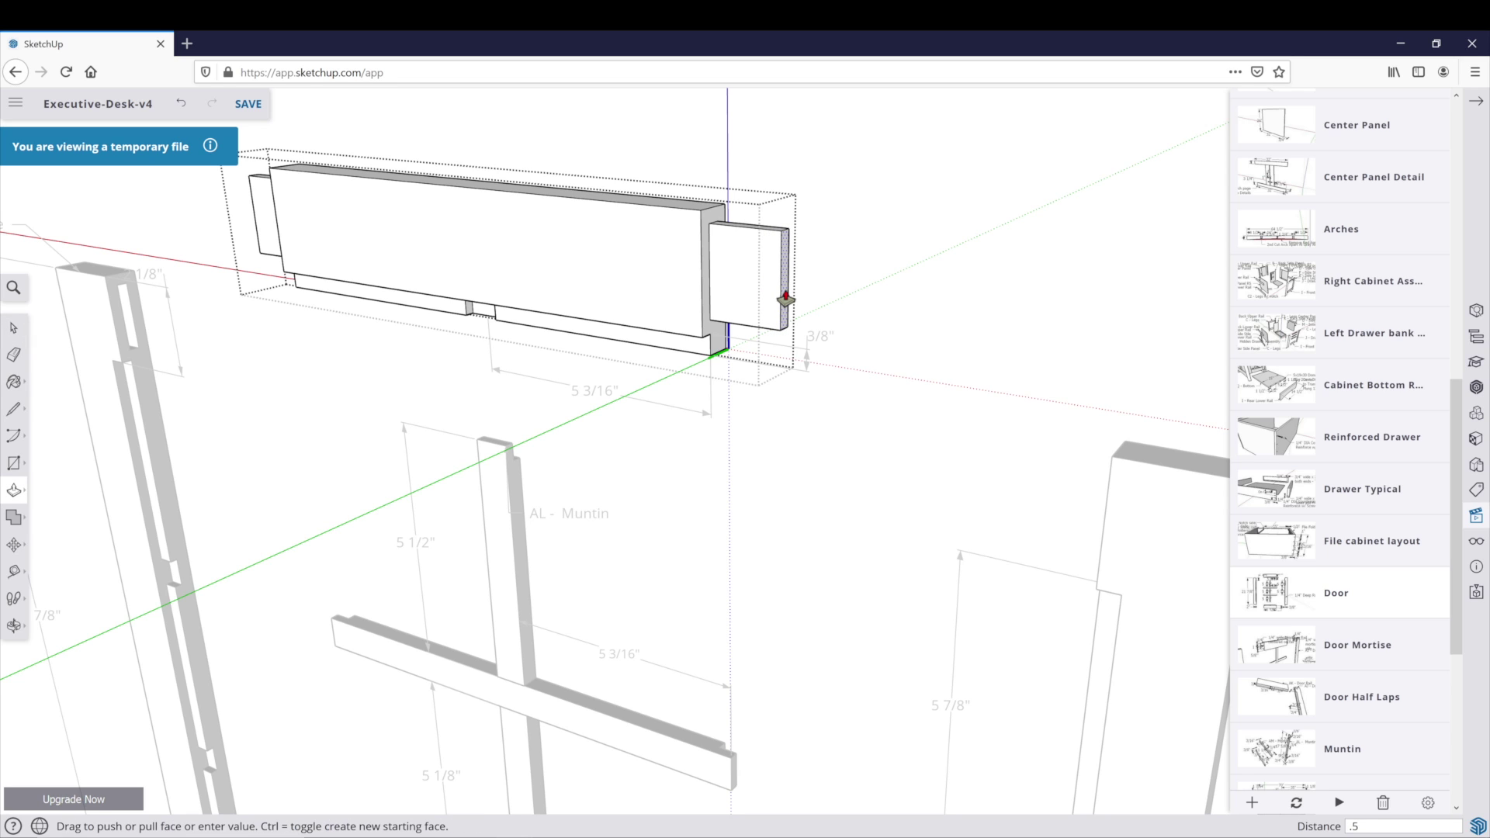
key("Return")
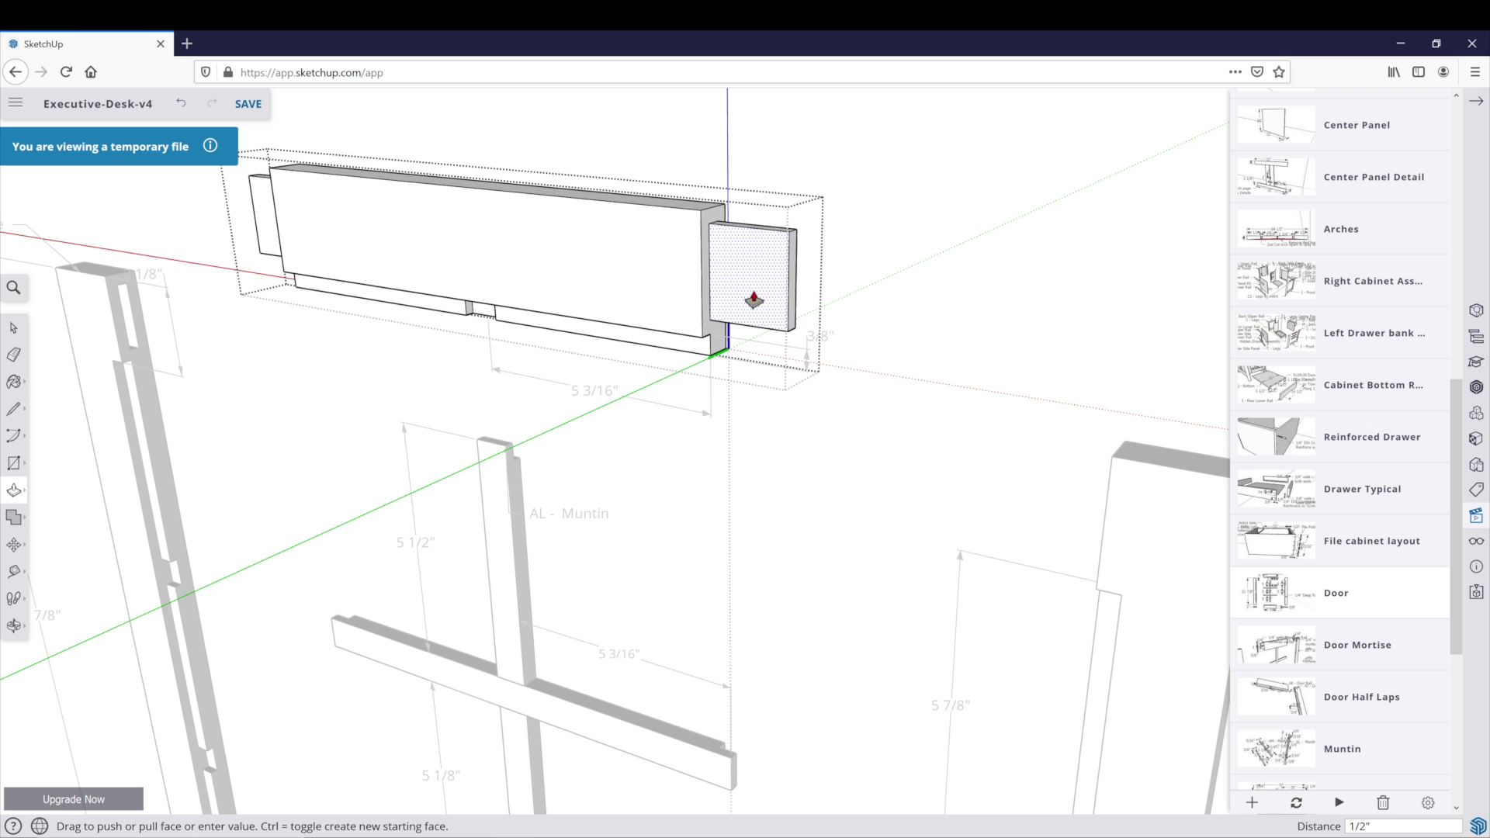
key("space")
left_click(804, 493)
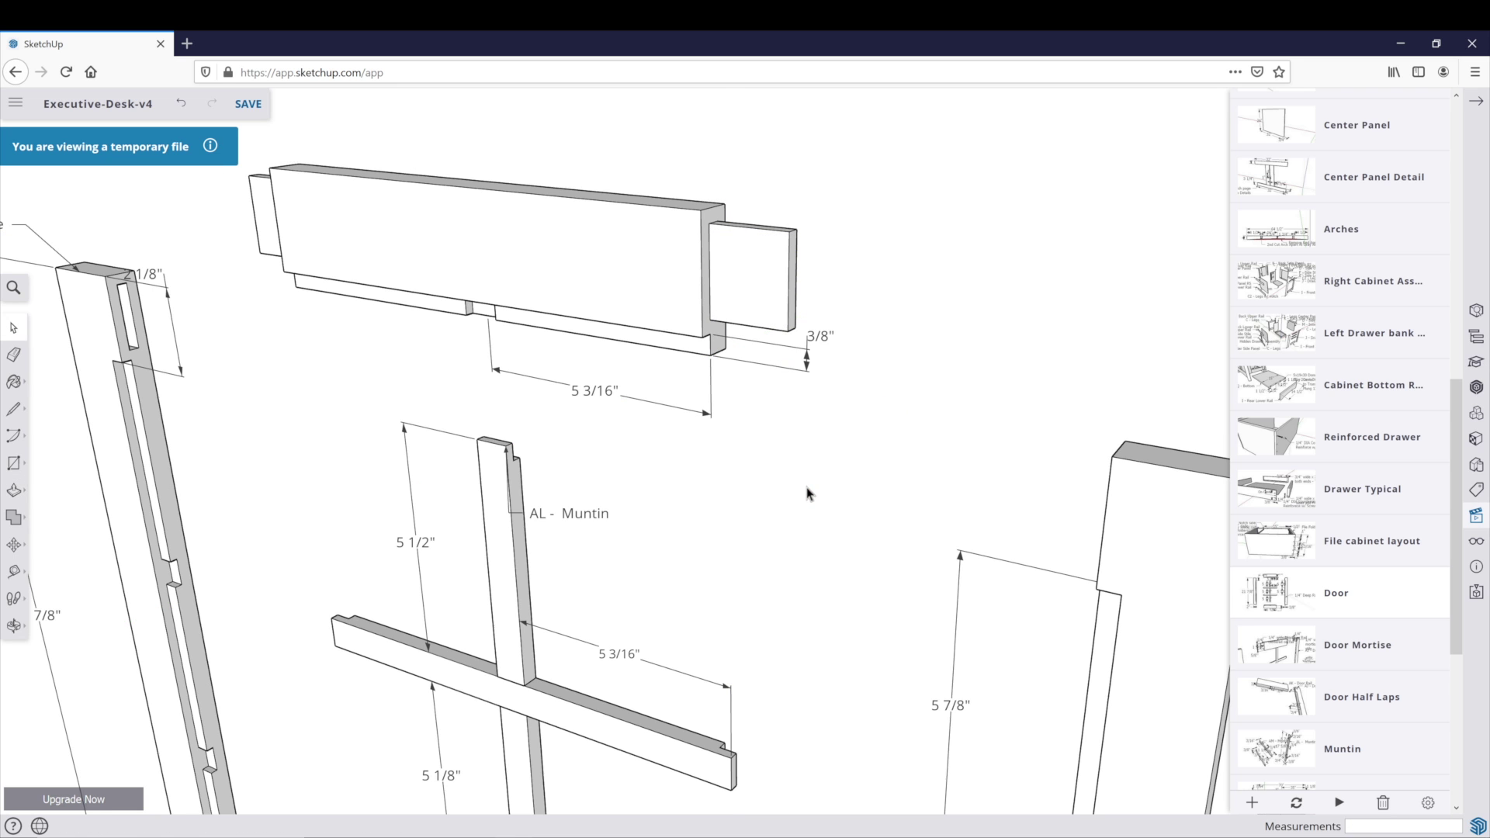
middle_click_drag(682, 276, 815, 361)
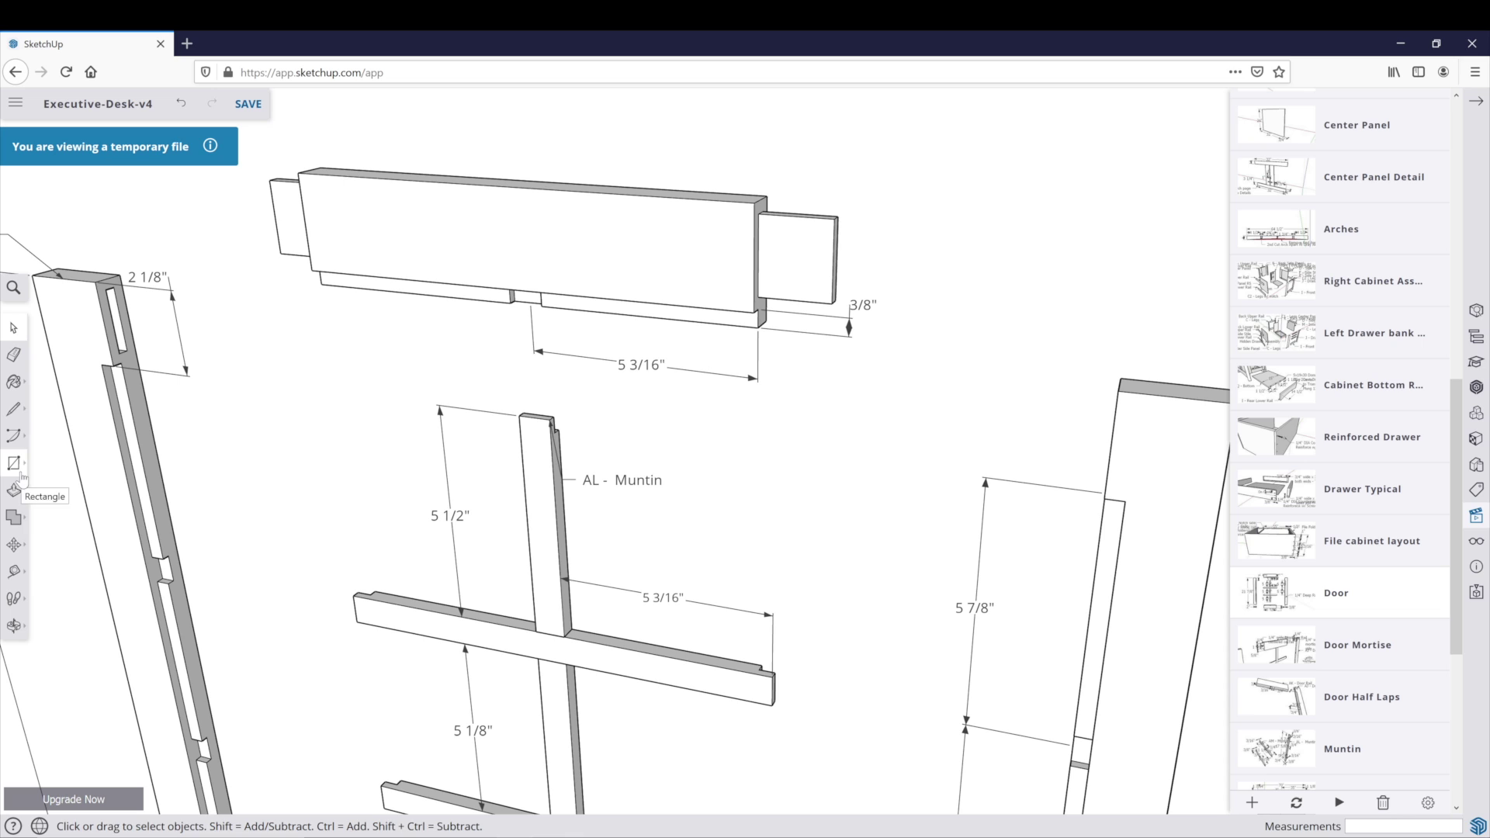
Add a 1 1/2" dimension from the rail shoulder to the tenon tip, placed above the tenon
left_click(16, 575)
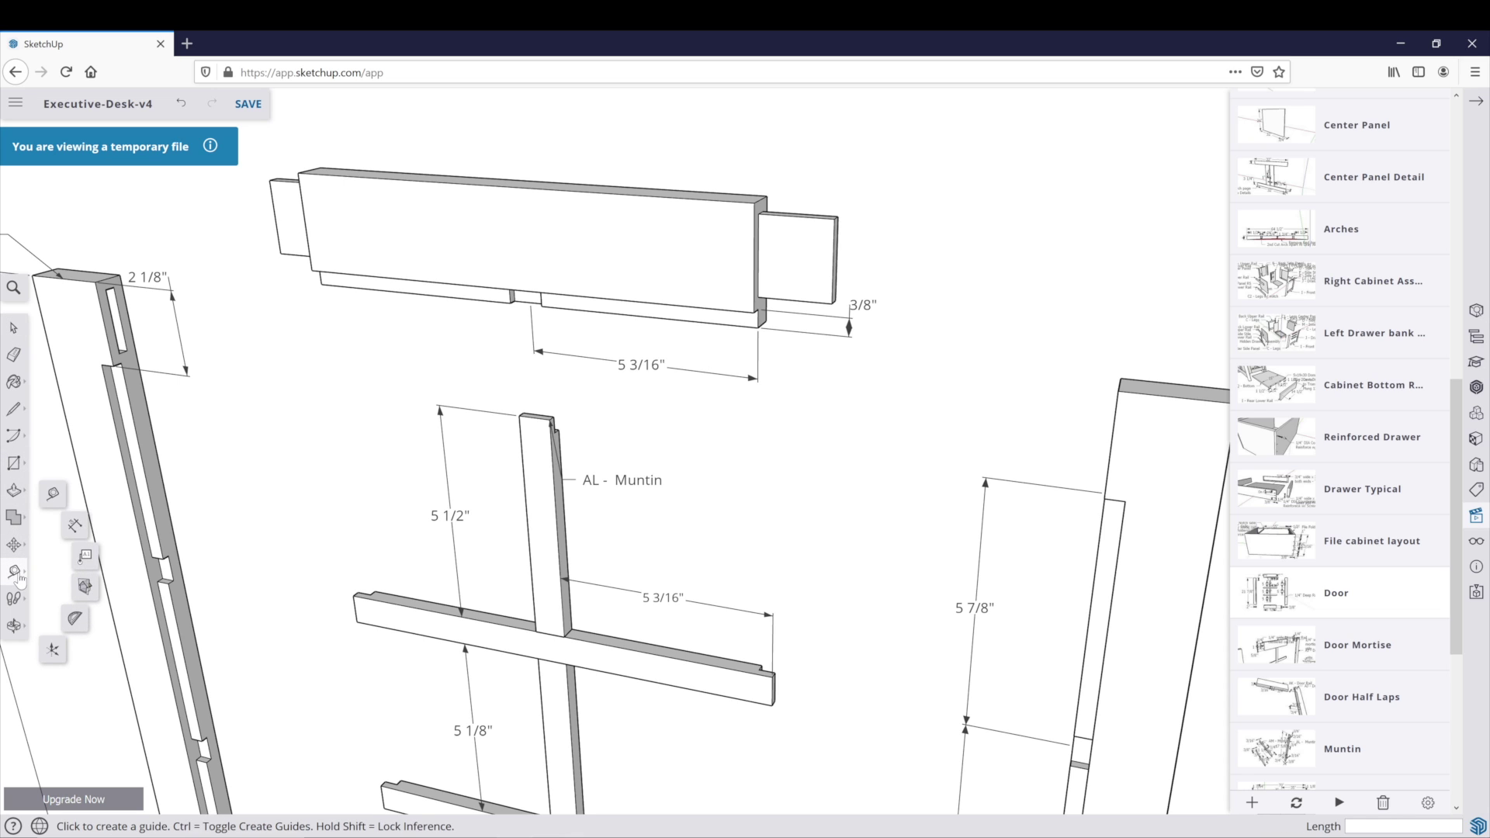
left_click(73, 538)
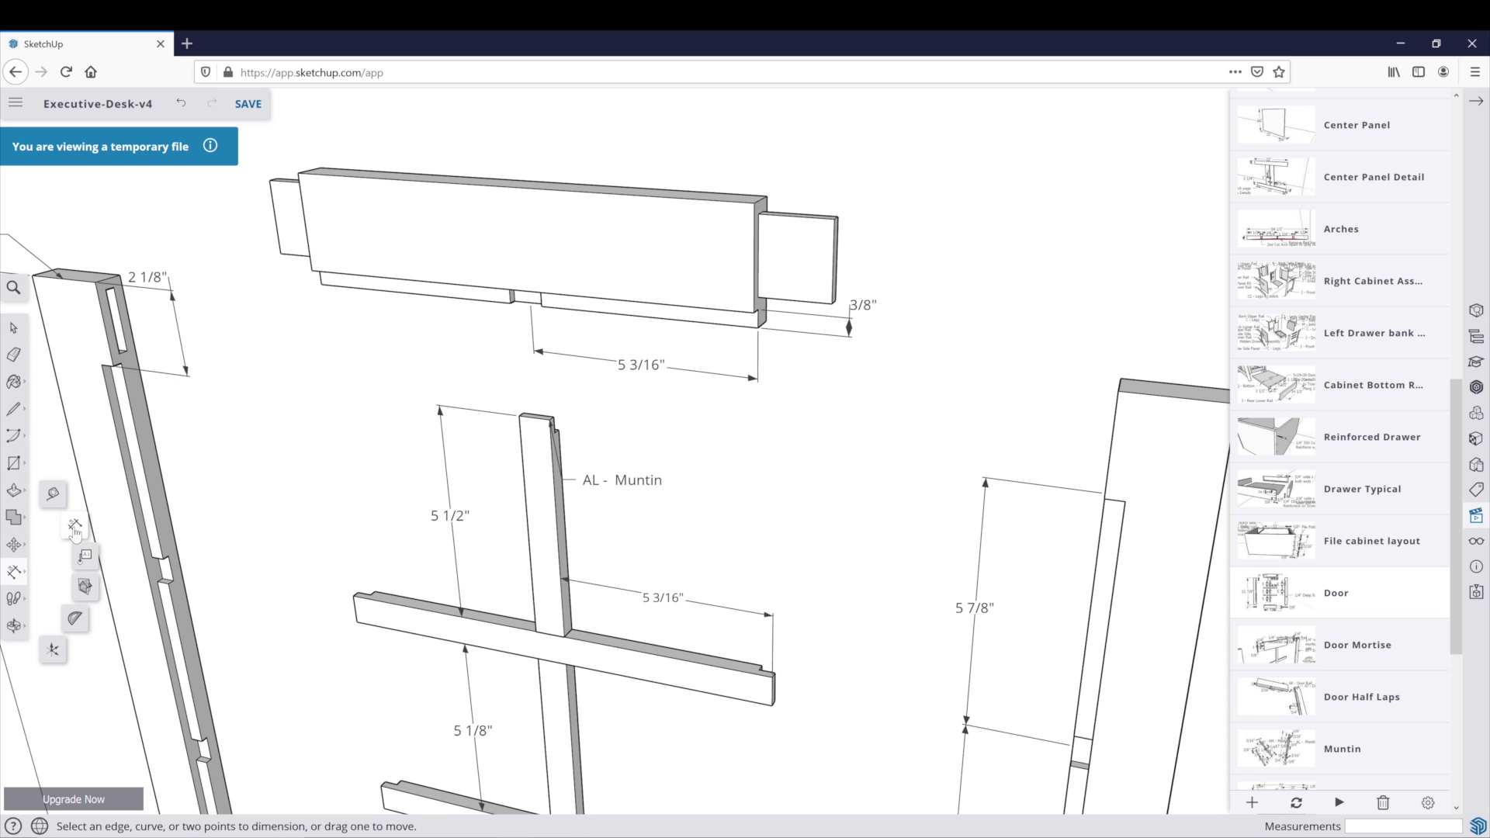
left_click(758, 213)
left_click(835, 220)
left_click(835, 163)
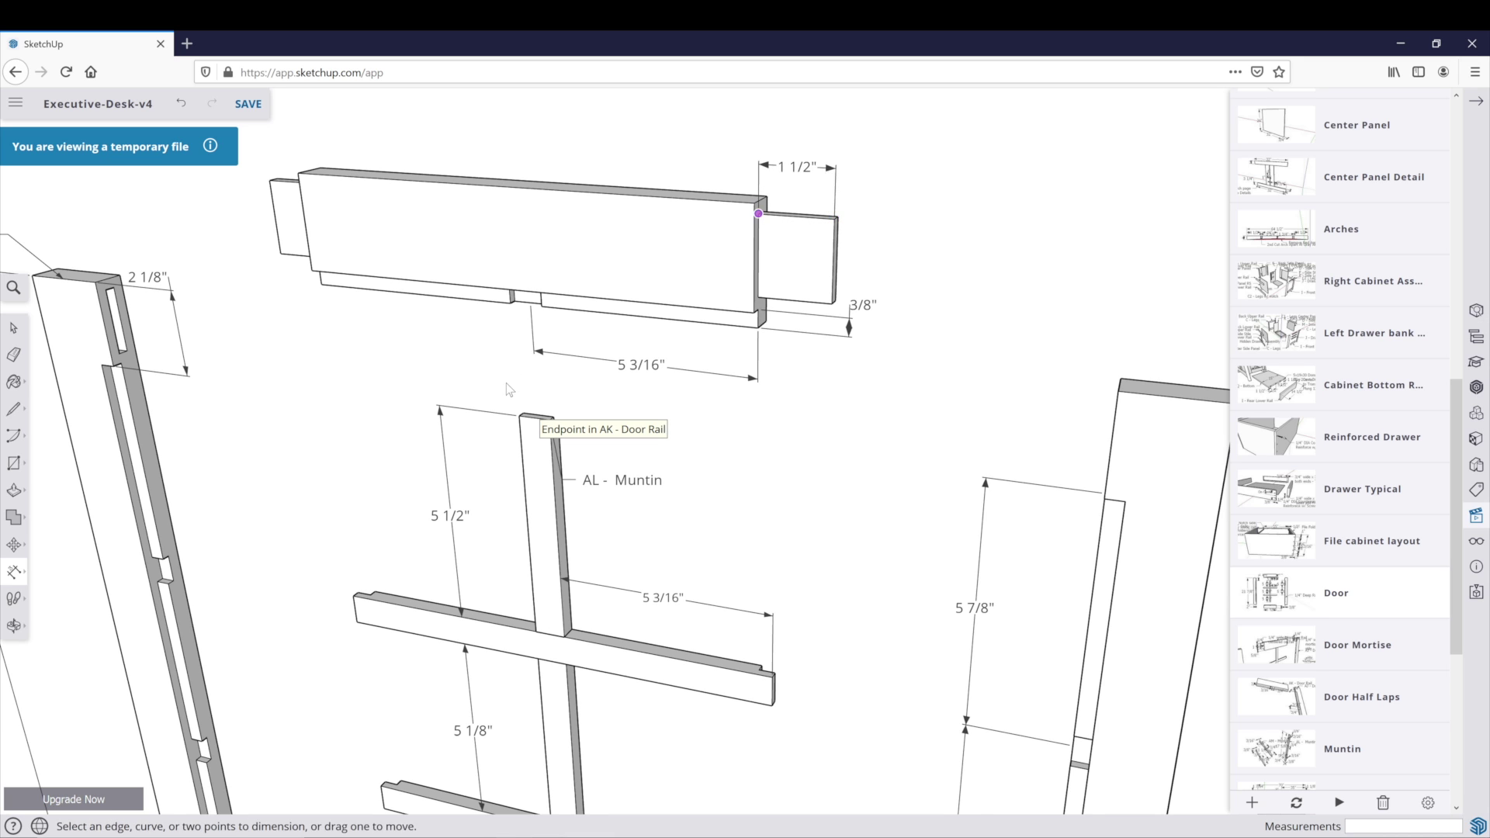
middle_click_drag(509, 389, 619, 369)
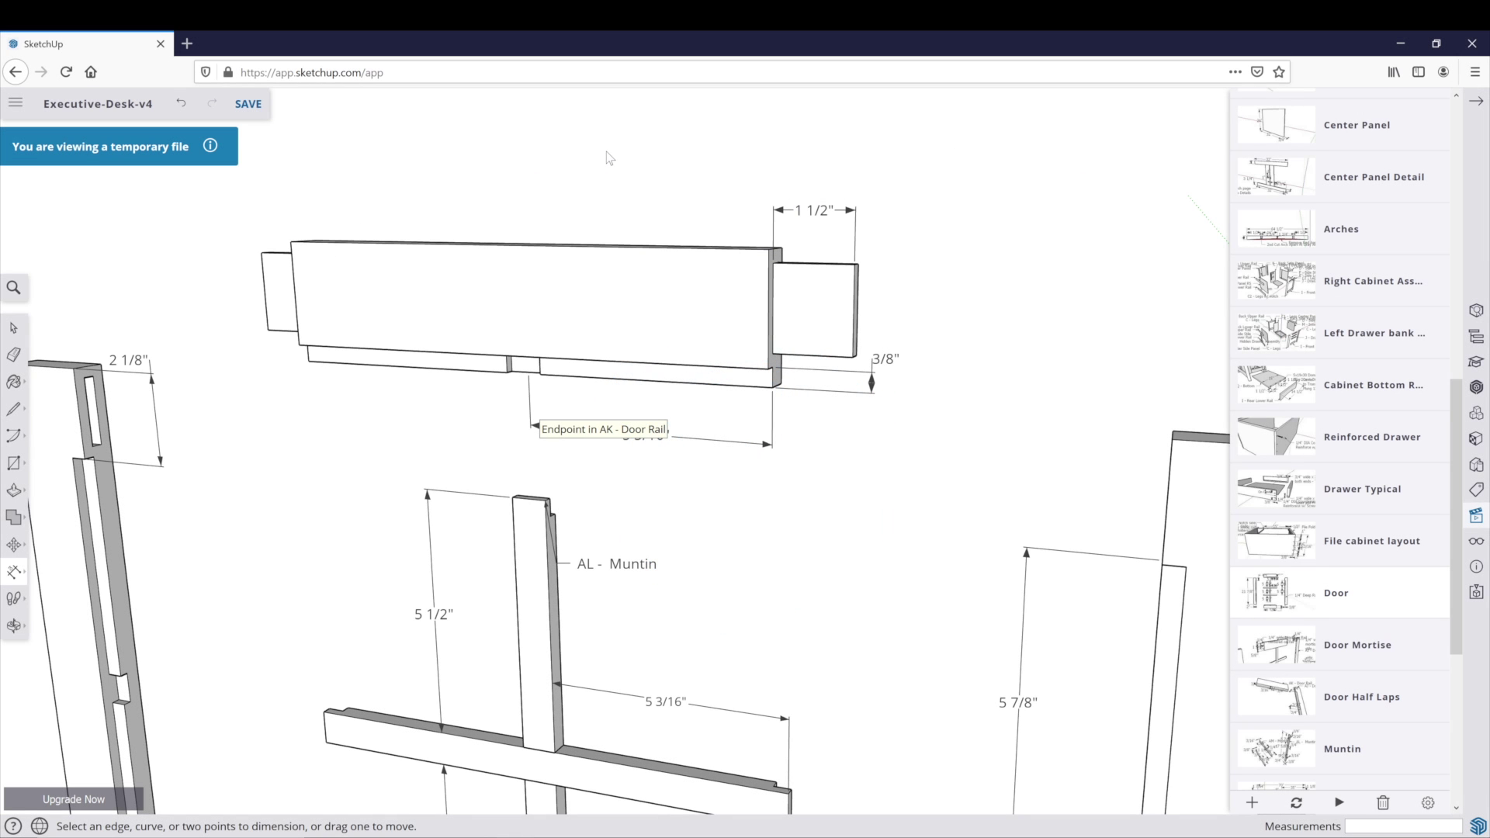
Export the dimensioned door view as a 3840 × 1932 PNG, accepting the large-image warning
left_click(15, 106)
mouse_move(53, 302)
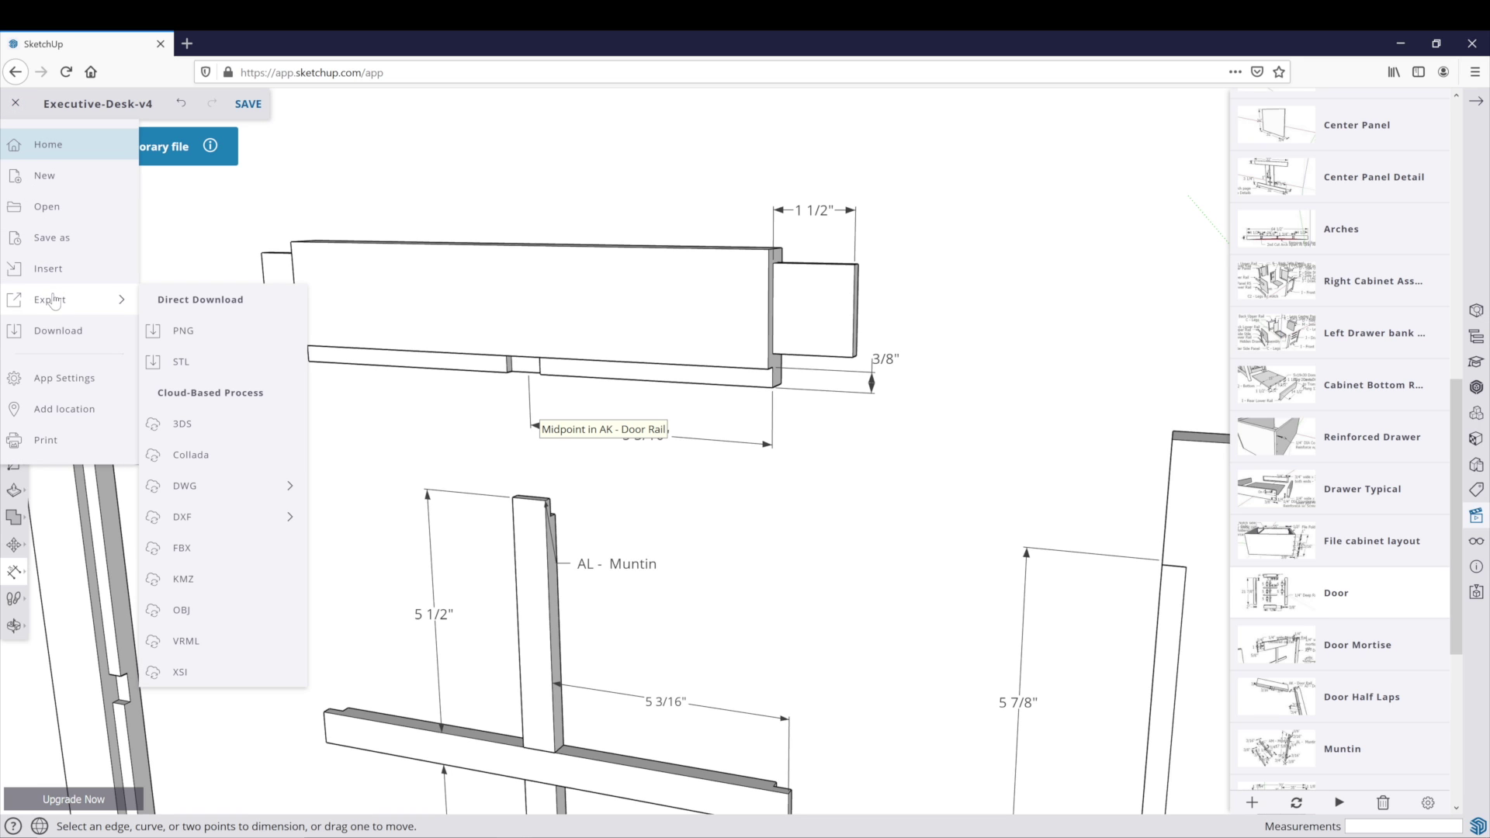
left_click(183, 331)
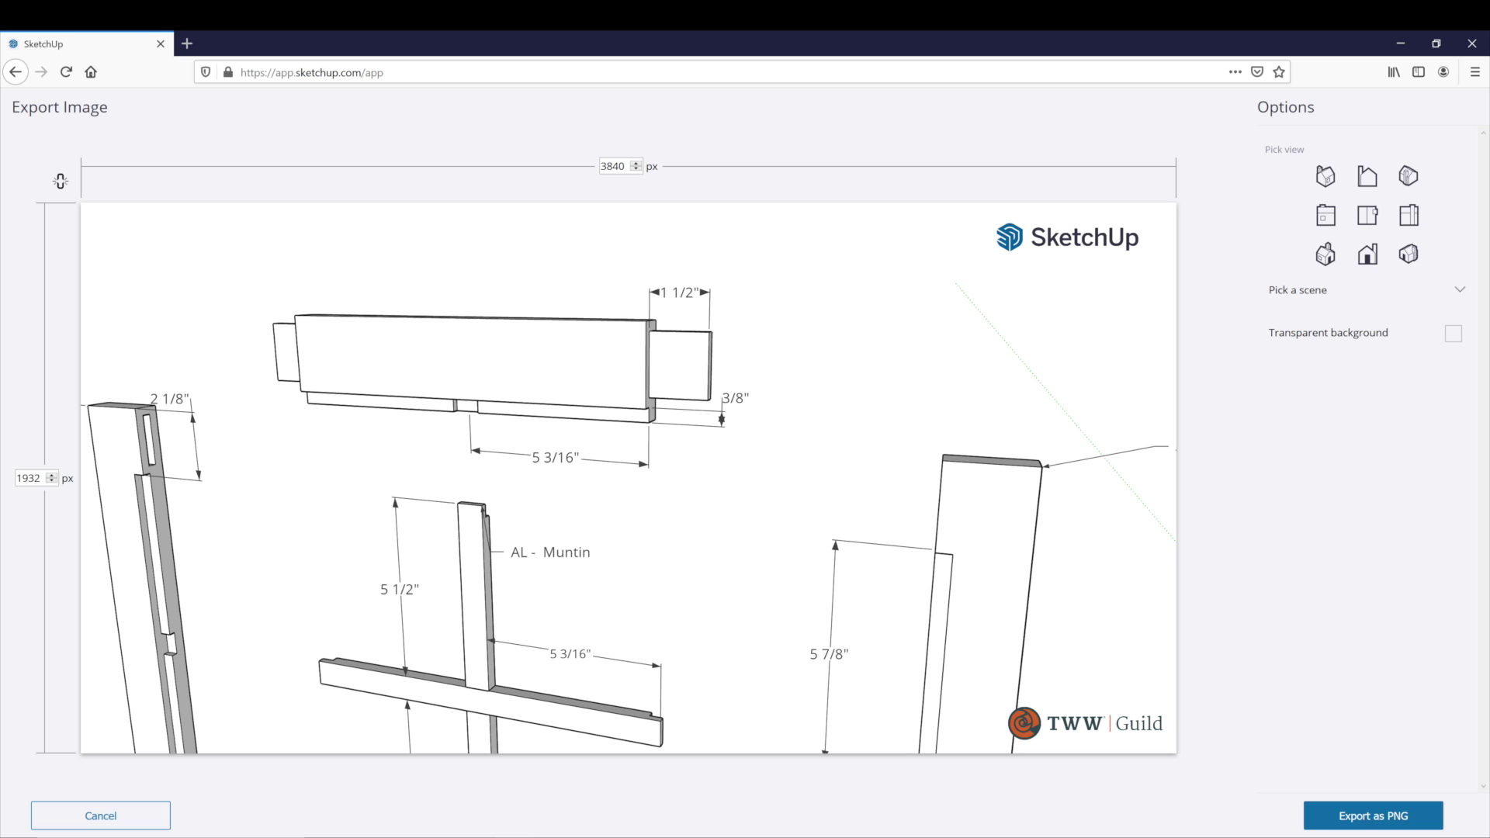
left_click(1362, 821)
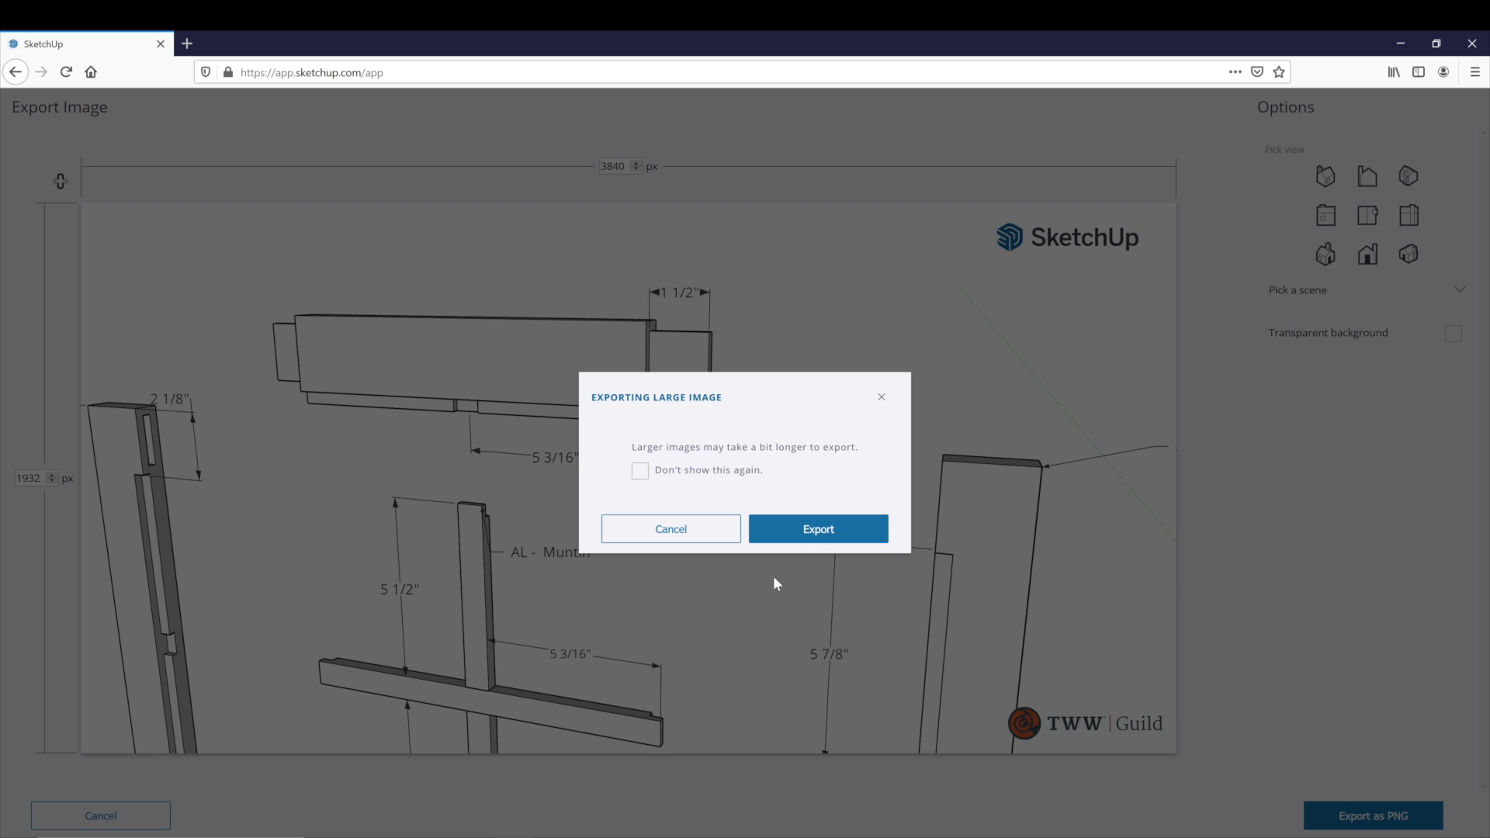
left_click(815, 524)
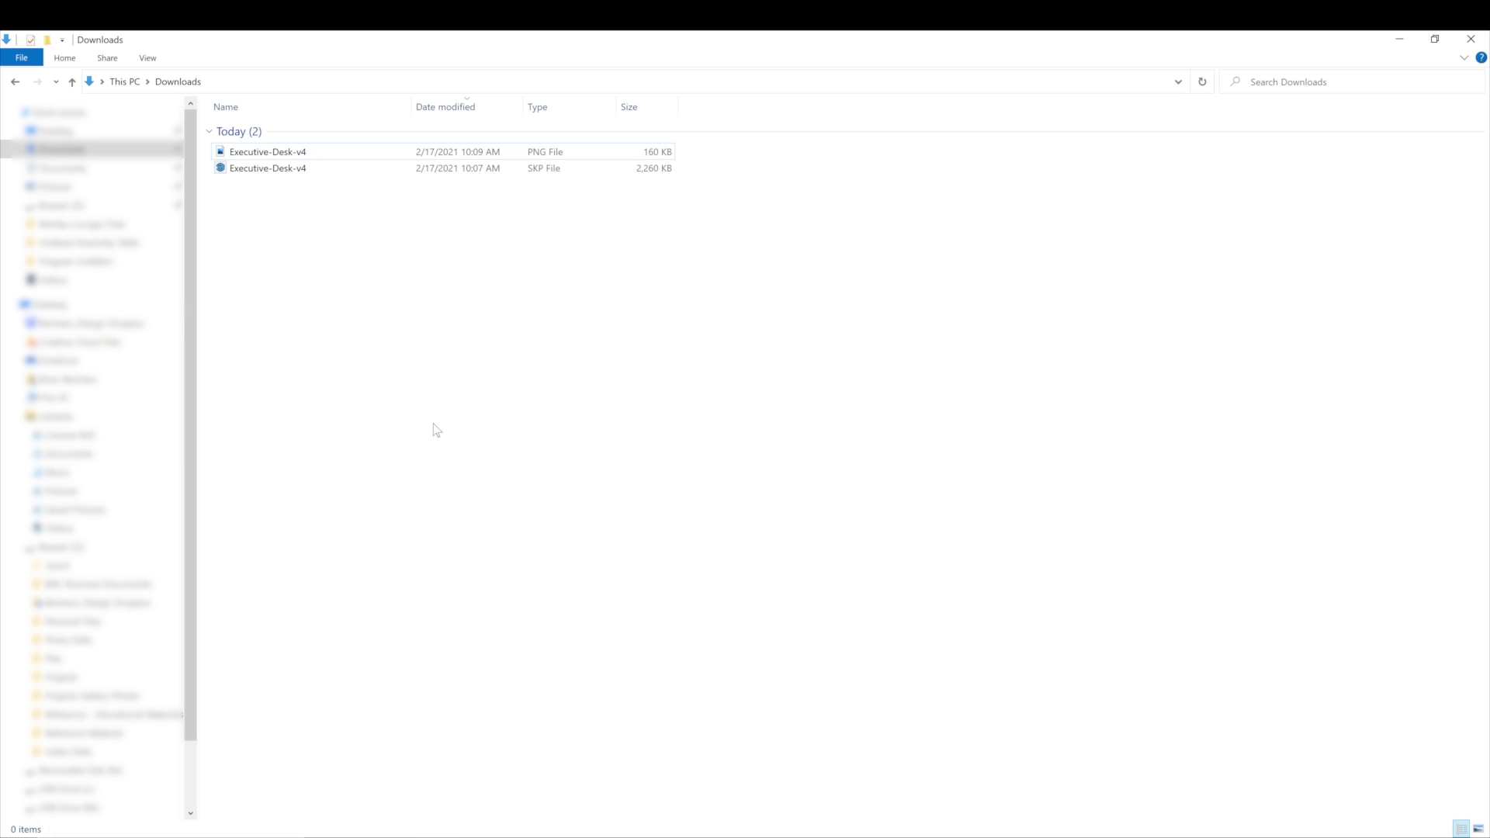
Open Executive-Desk-v4.png from Downloads in Photos to check the export
double_click(282, 152)
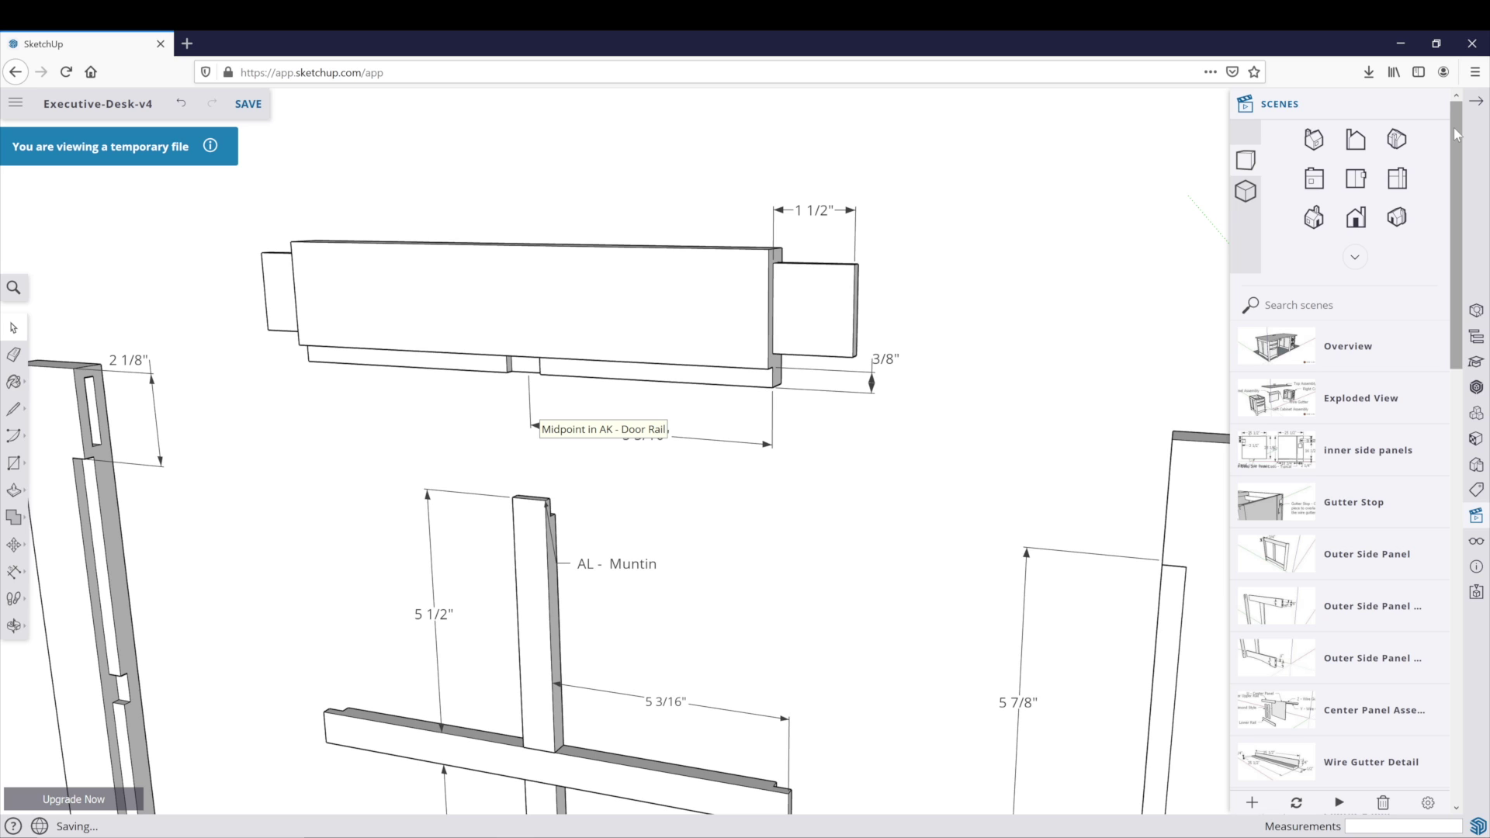
Save the model to the cloud as 'Exec Desk' in the SketchUp project
left_click(248, 104)
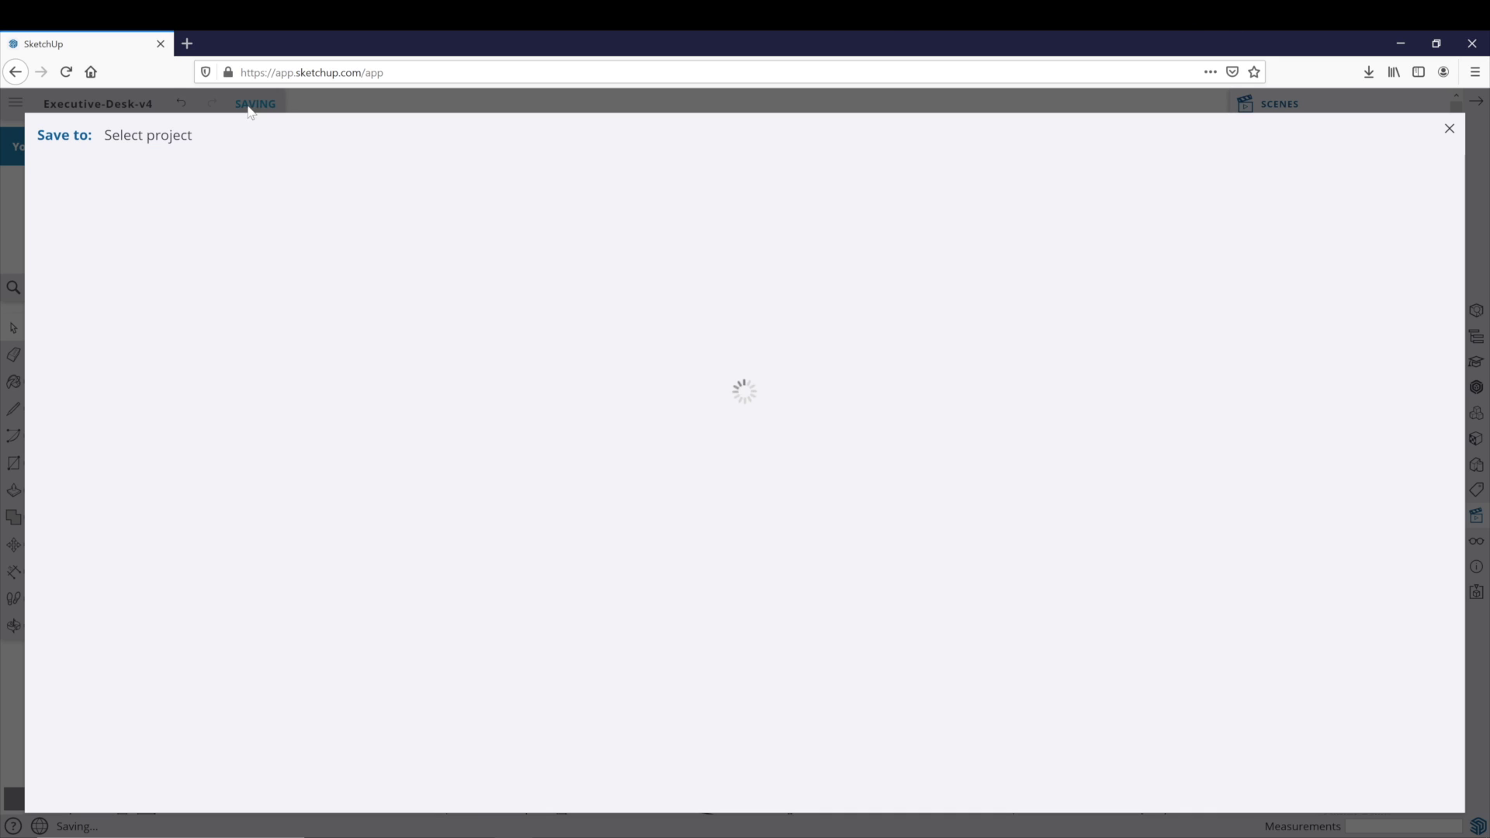
left_click(155, 262)
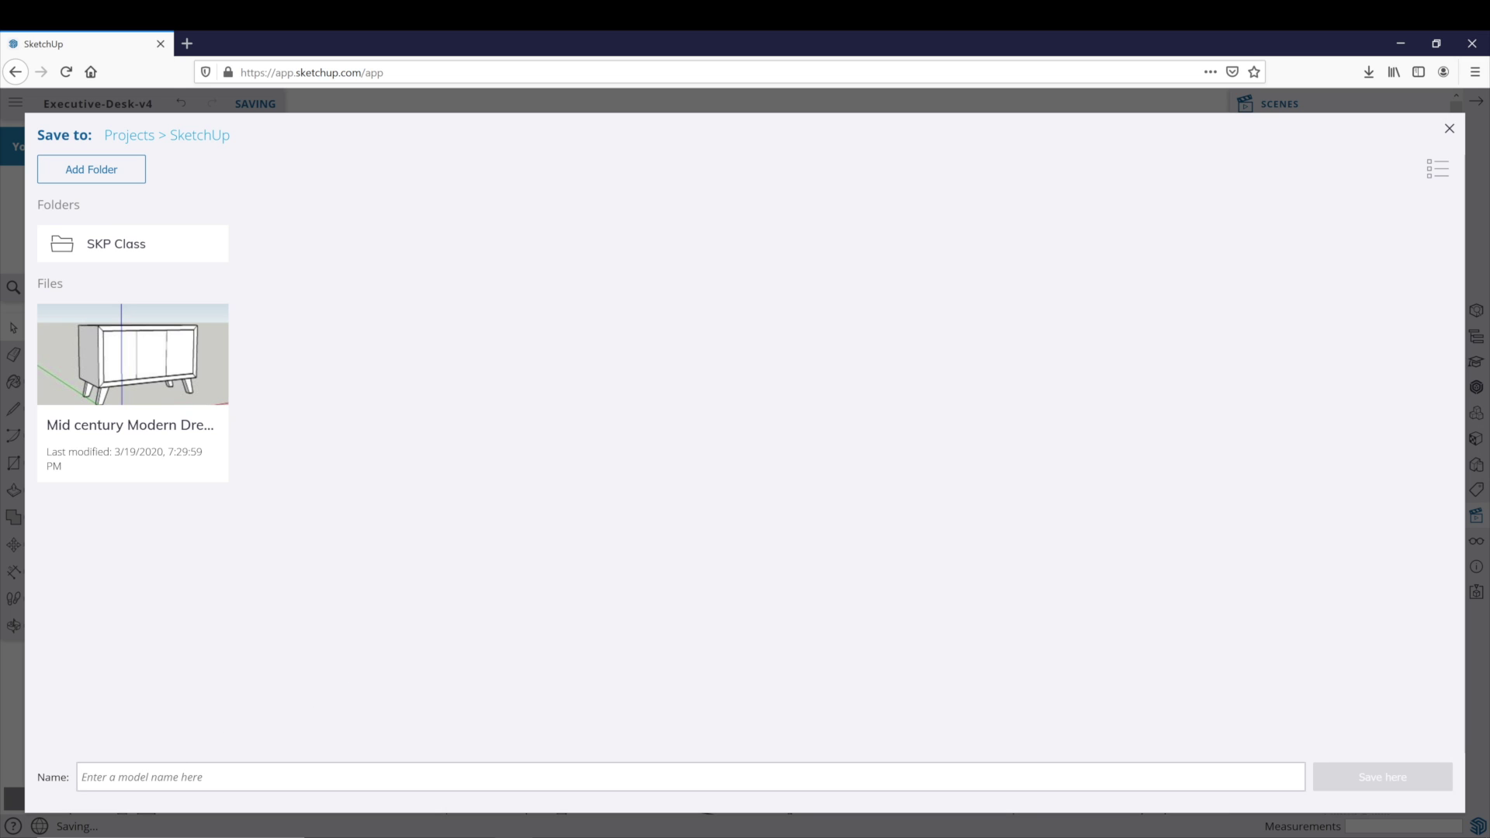
type("E")
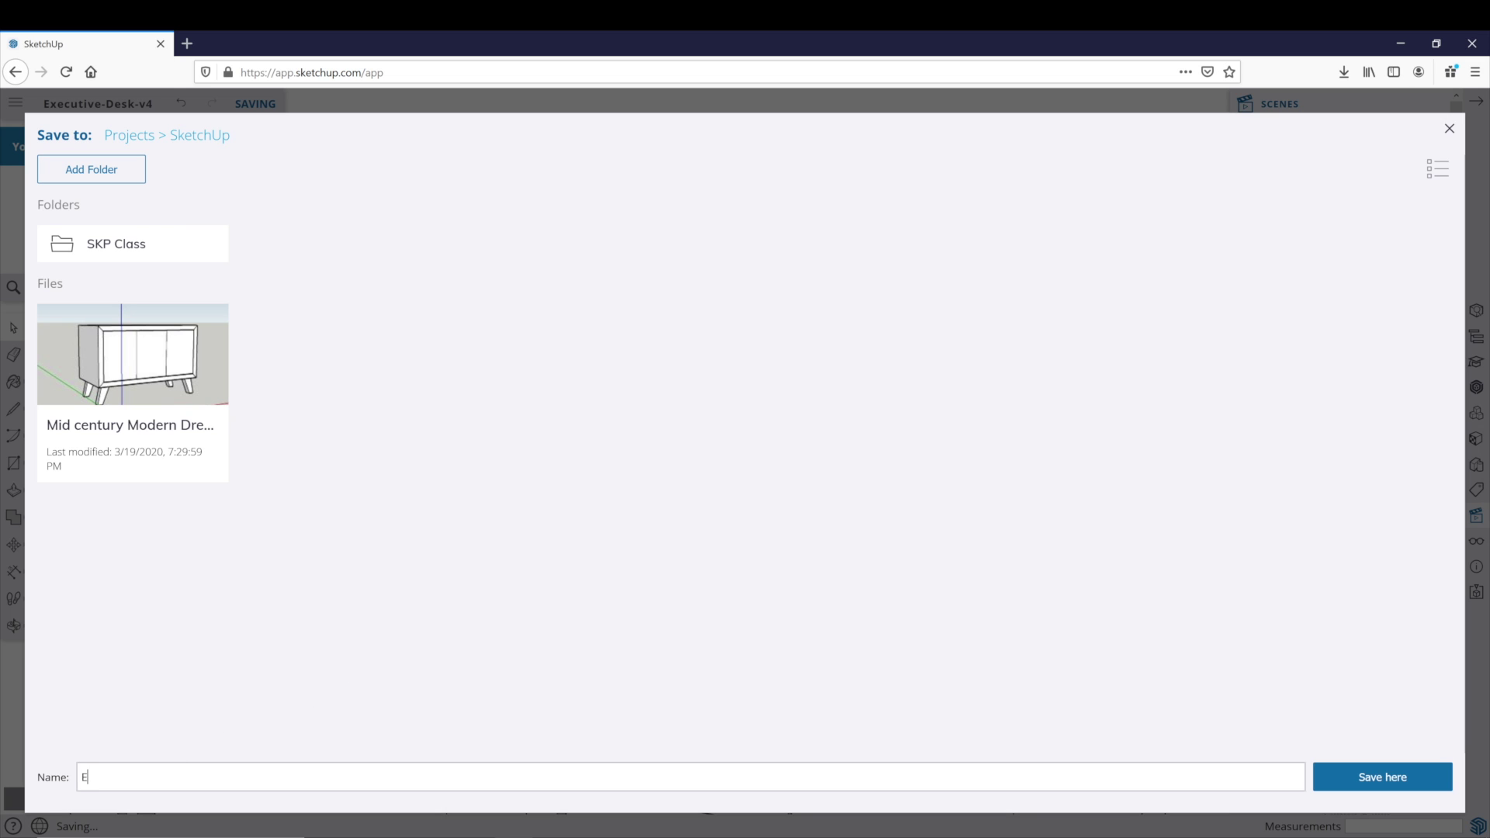
type("xec D")
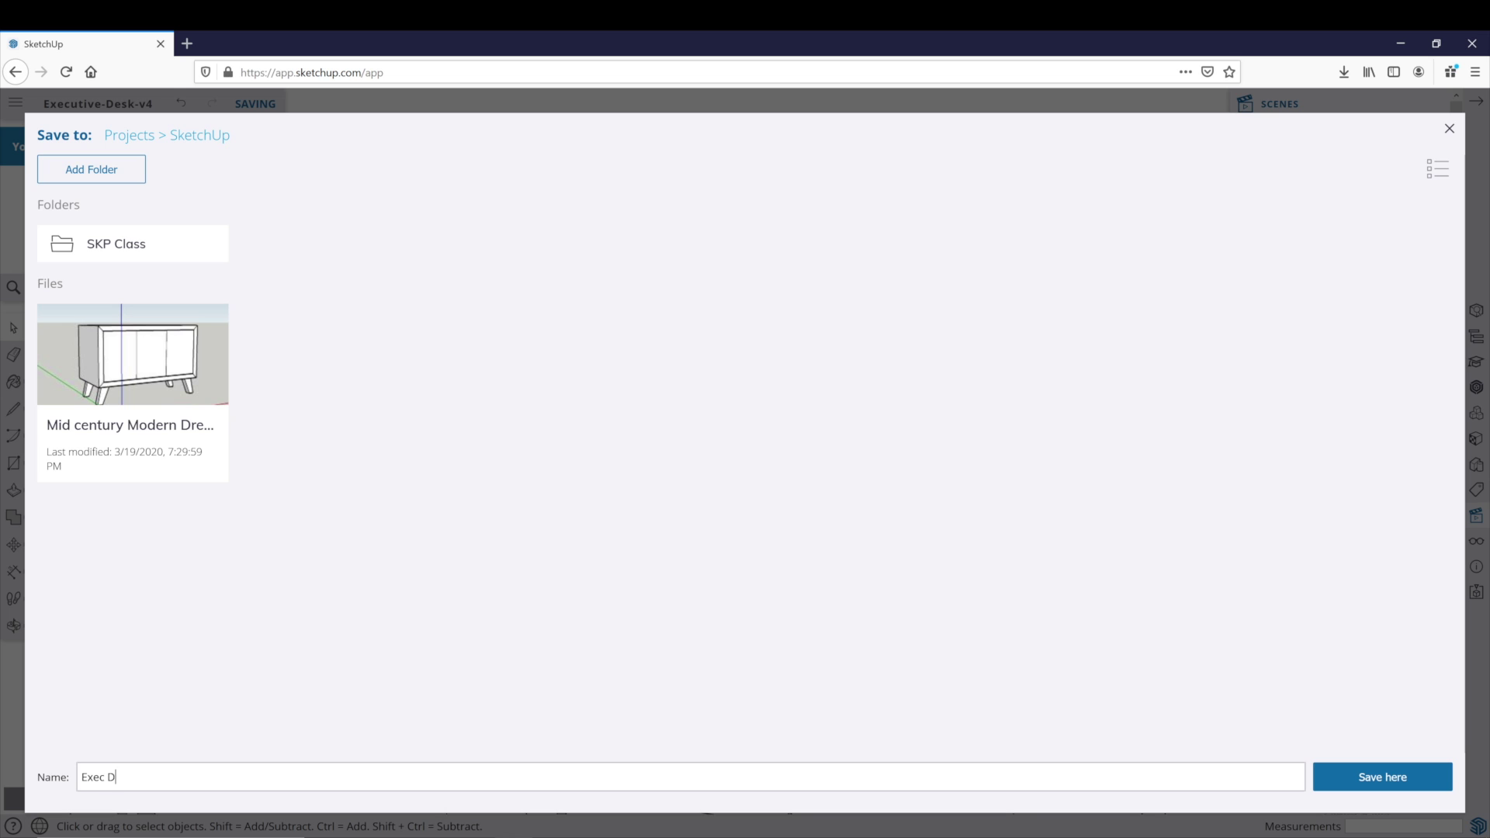
type("esk")
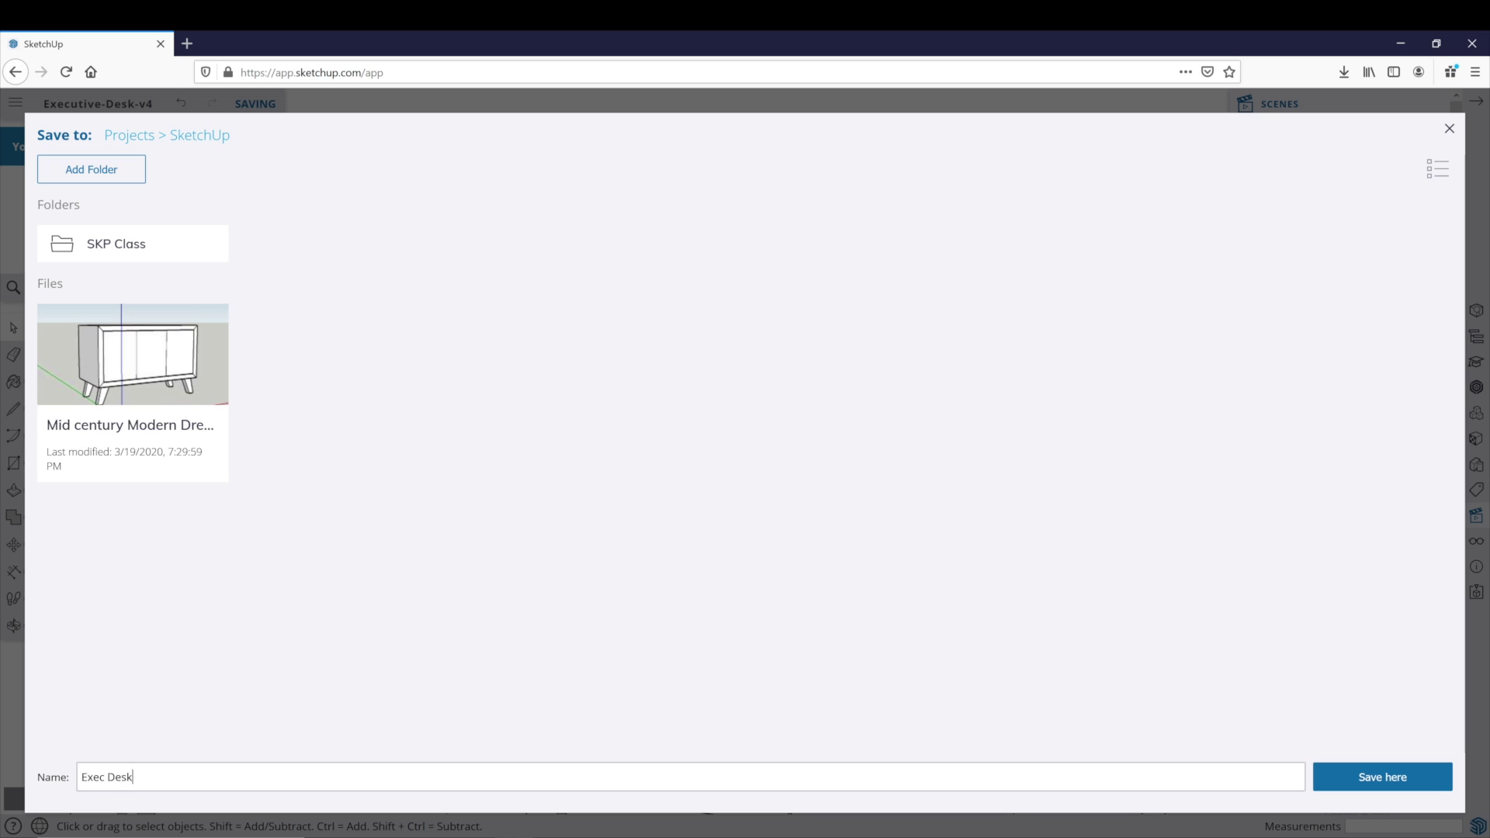
left_click(1393, 786)
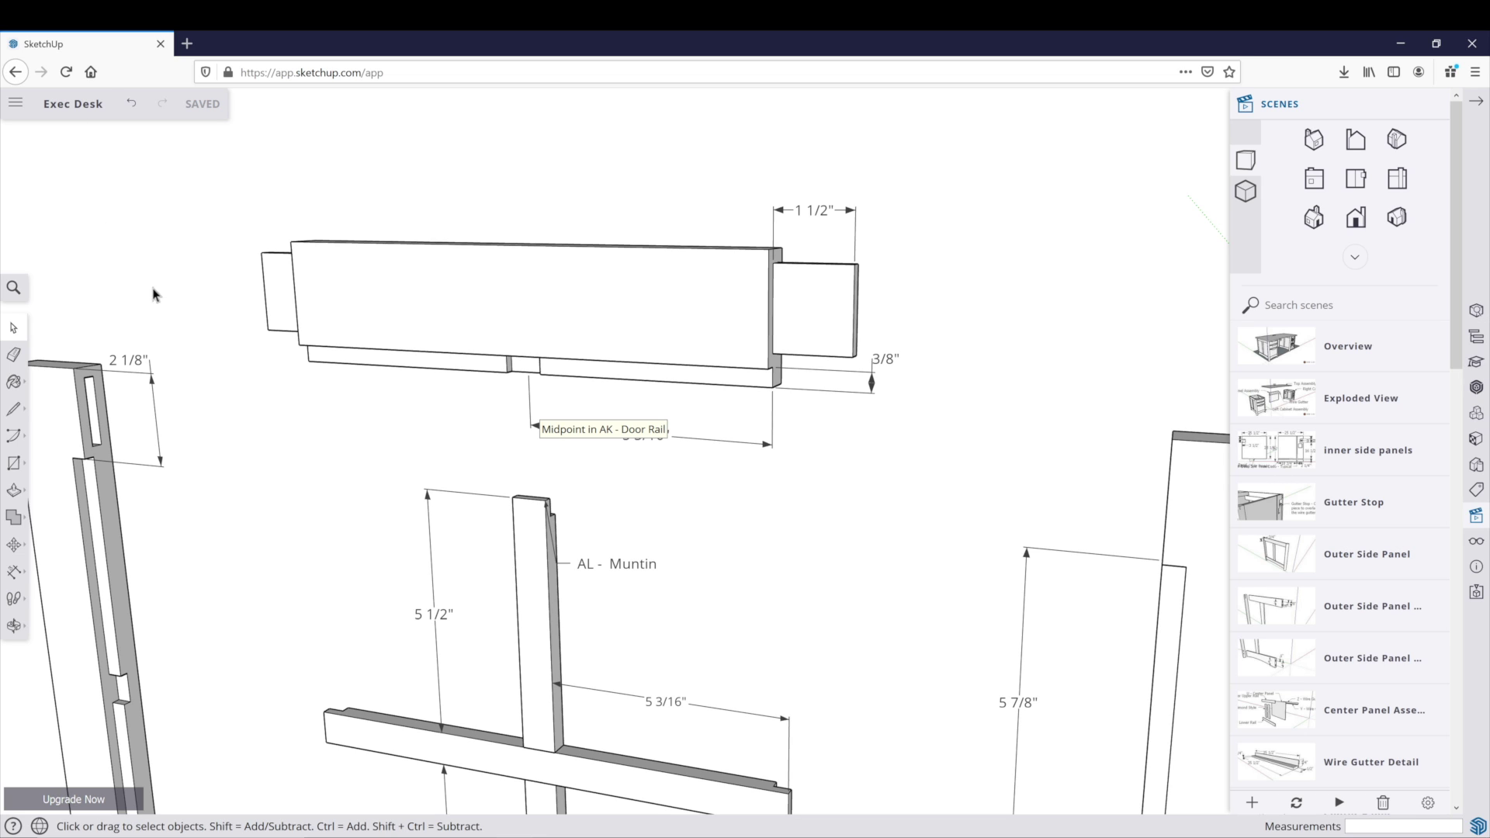
left_click(16, 104)
Go to Home and reopen Exec Desk.skp from Recent Files
left_click(46, 146)
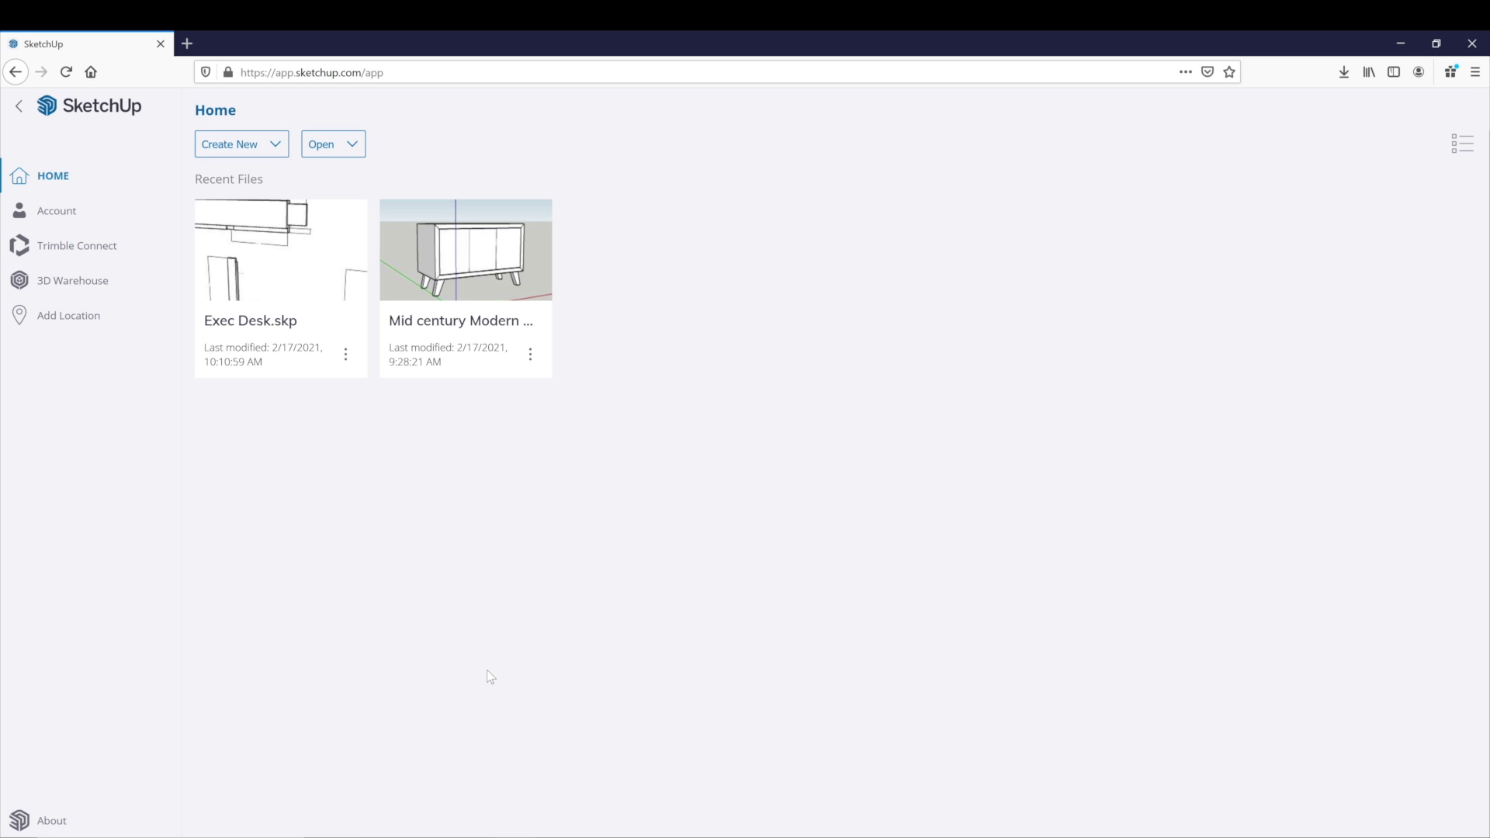
left_click(264, 325)
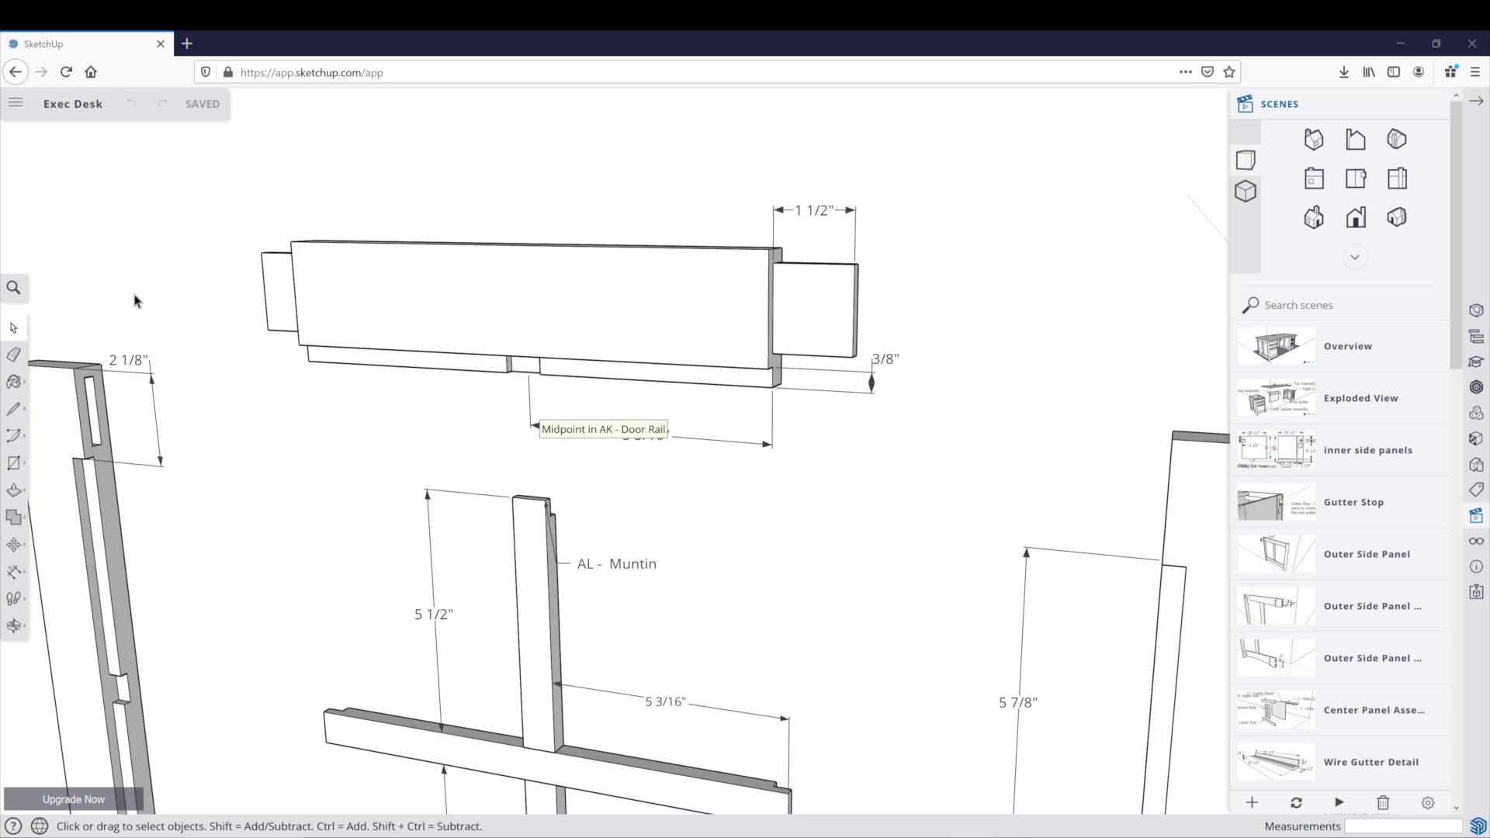
Download Exec Desk as a SketchUp 2017 .skp and save it to disk via Firefox
left_click(14, 108)
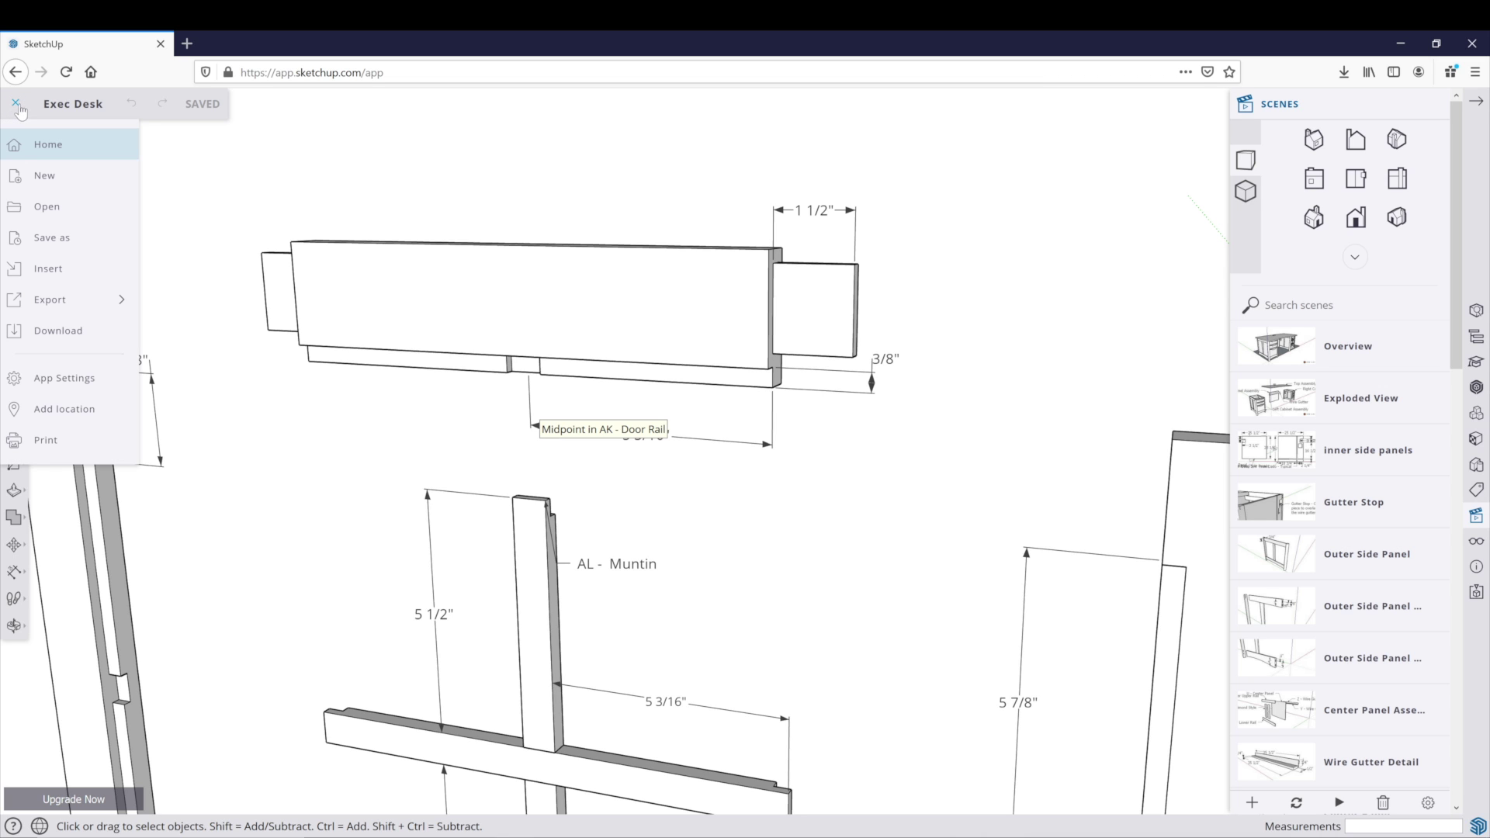
left_click(44, 332)
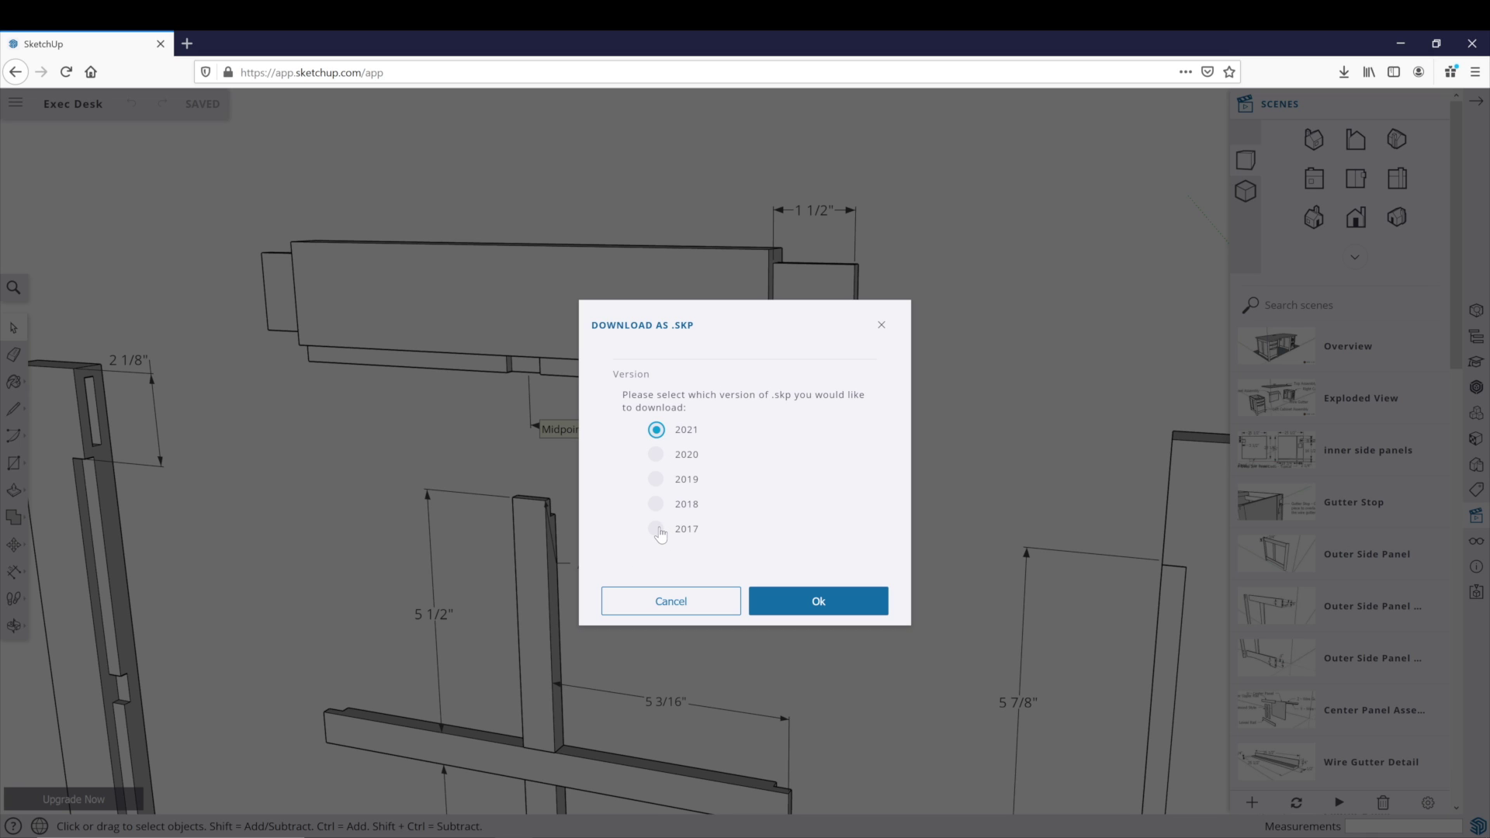
left_click(657, 531)
left_click(795, 606)
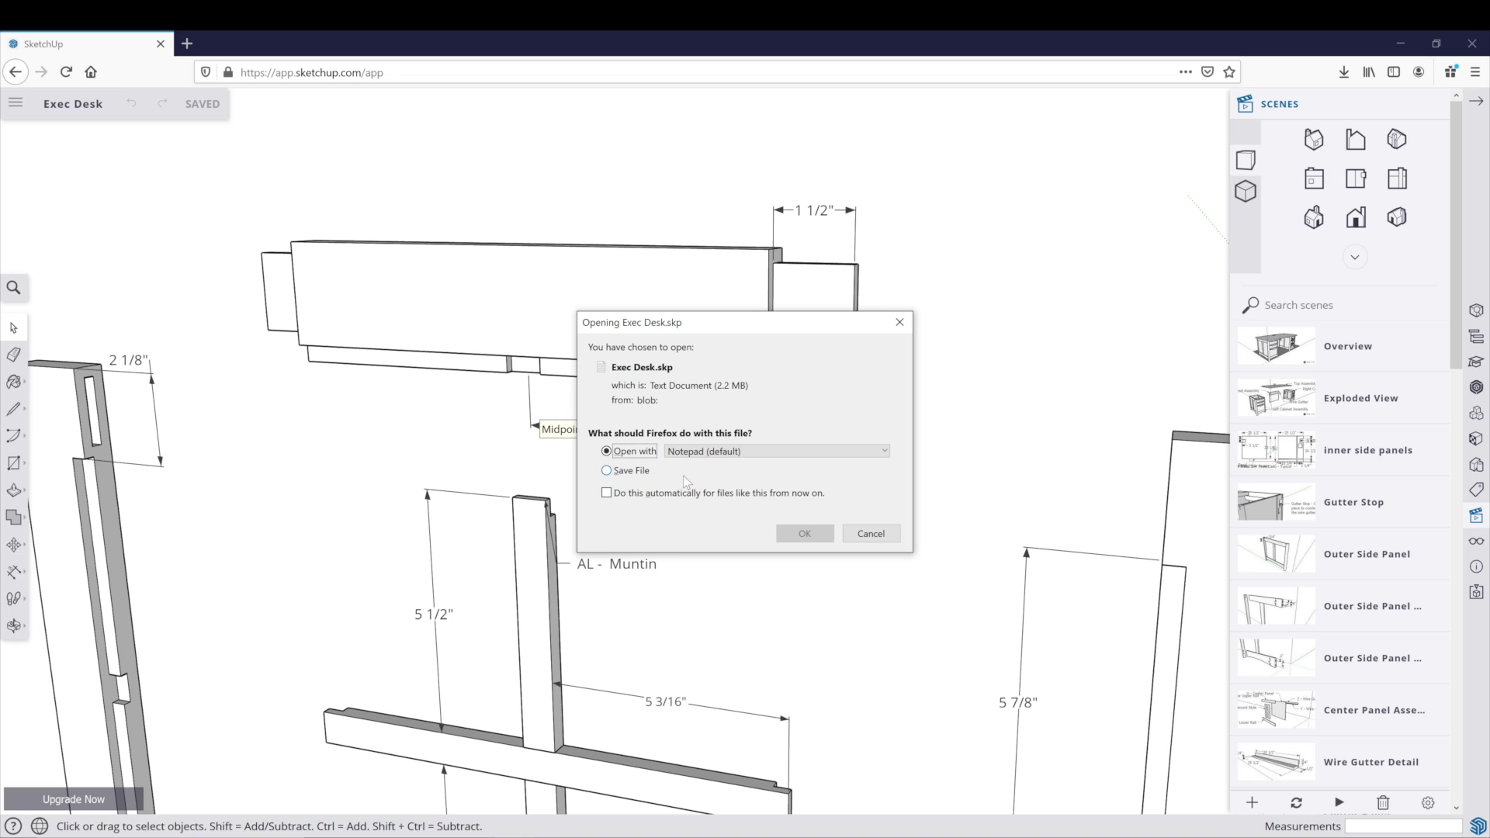
left_click(607, 472)
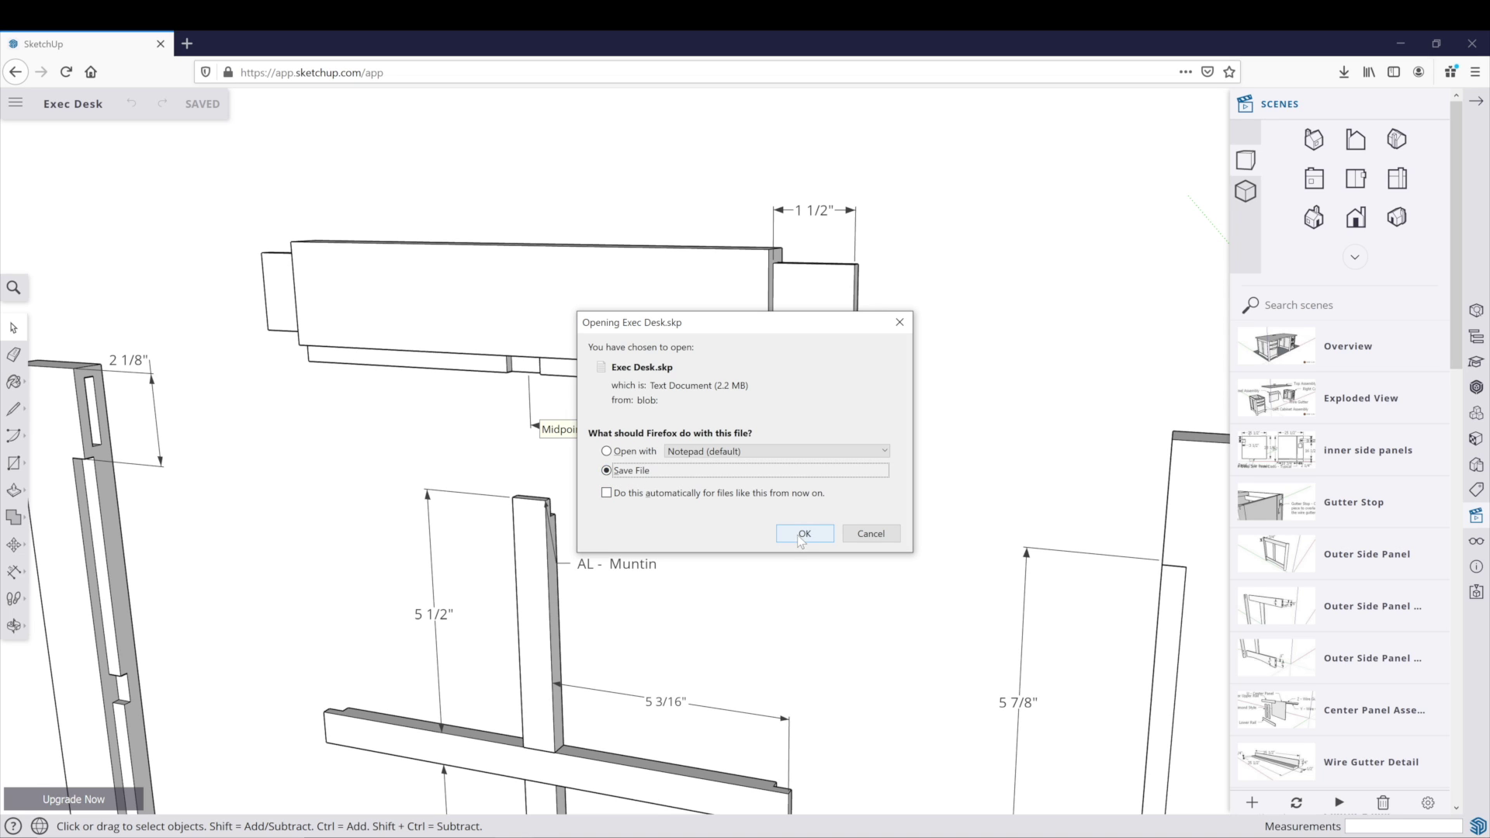
left_click(804, 534)
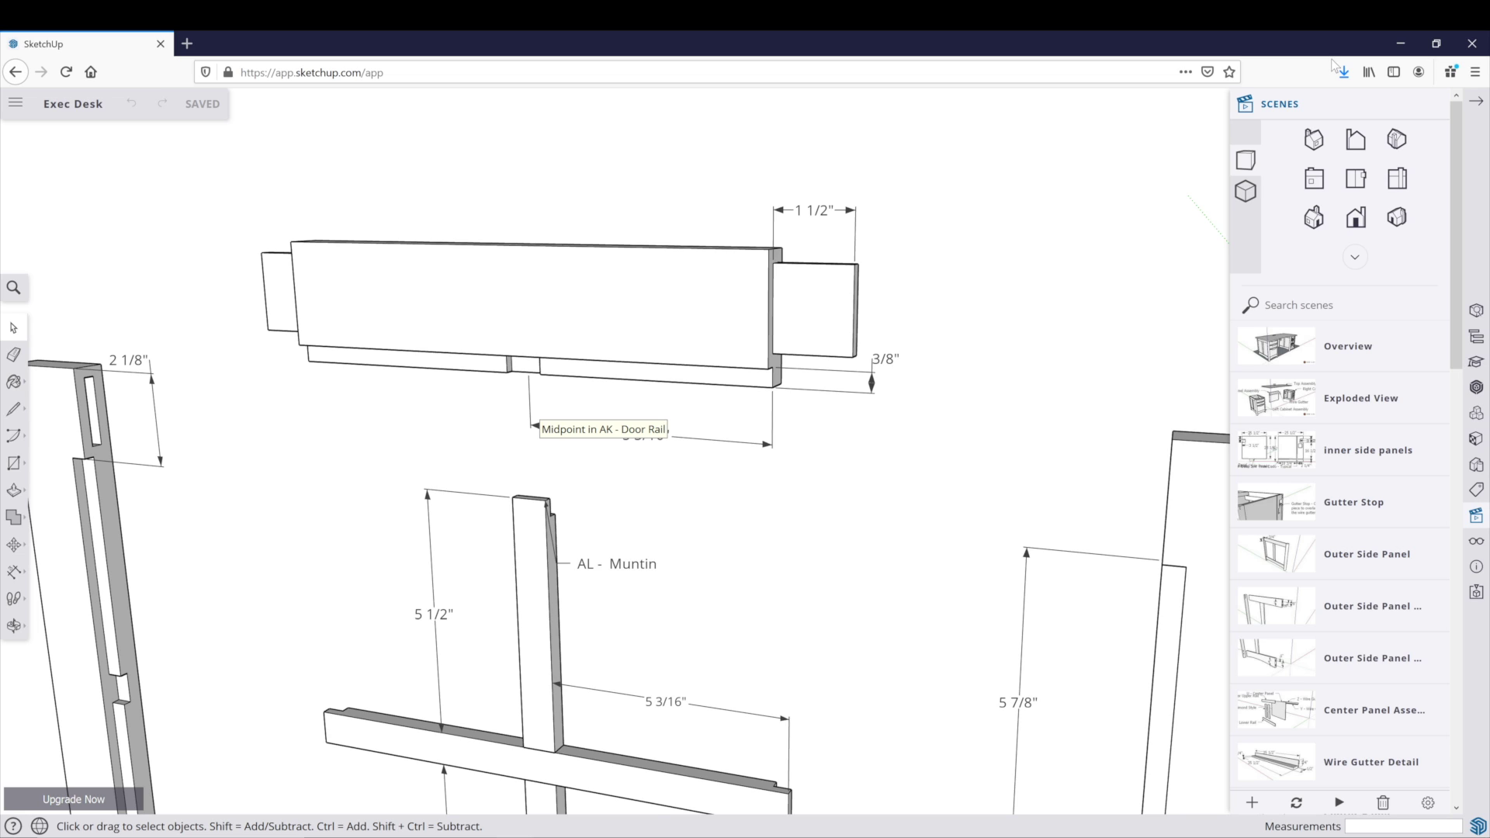
Switch the desk to the Overview scene, then view the Intro to Sketchup course lessons in the Guild library
left_click(1279, 348)
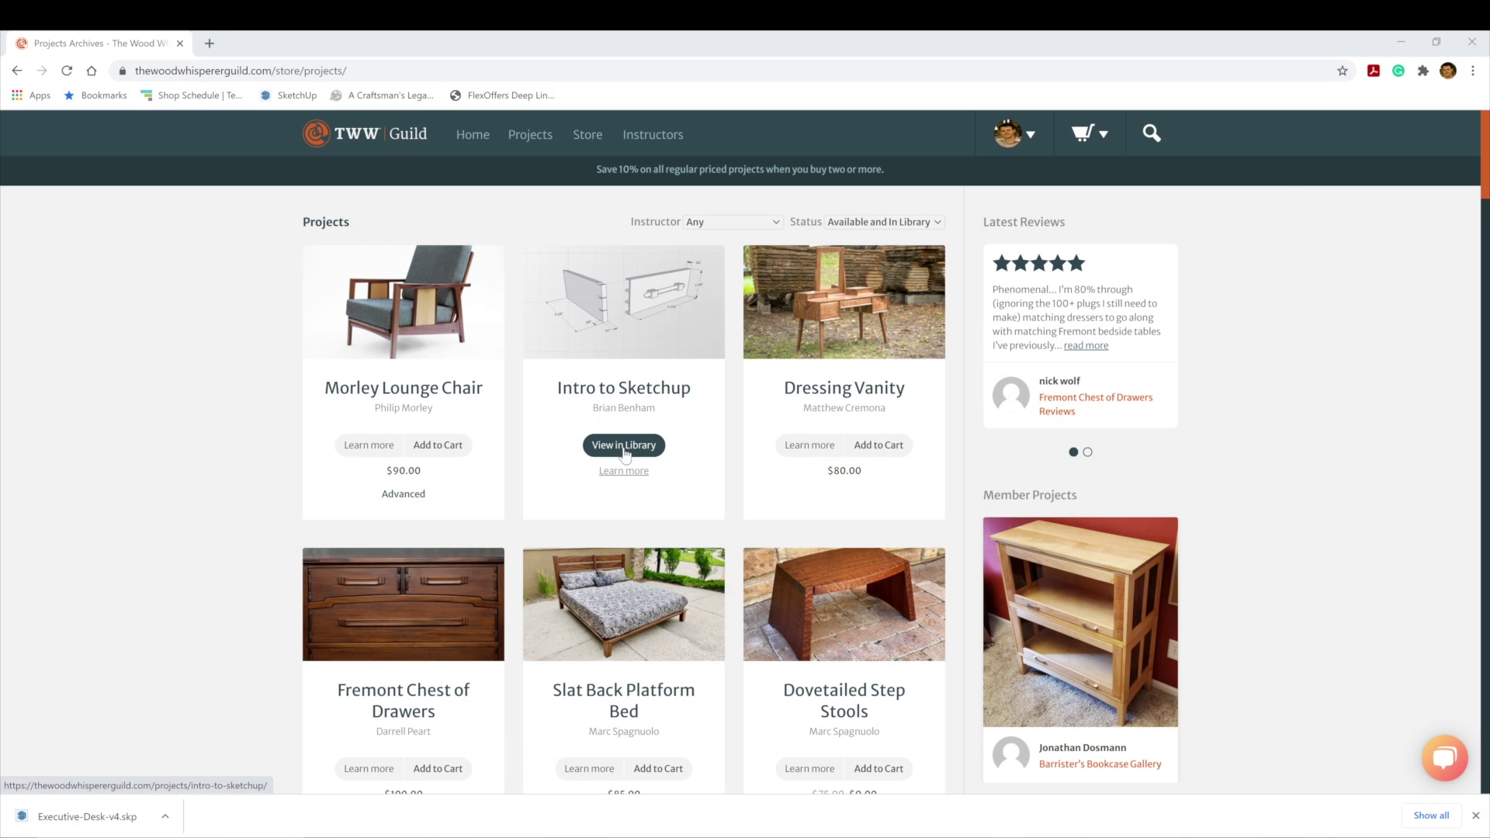
left_click(625, 449)
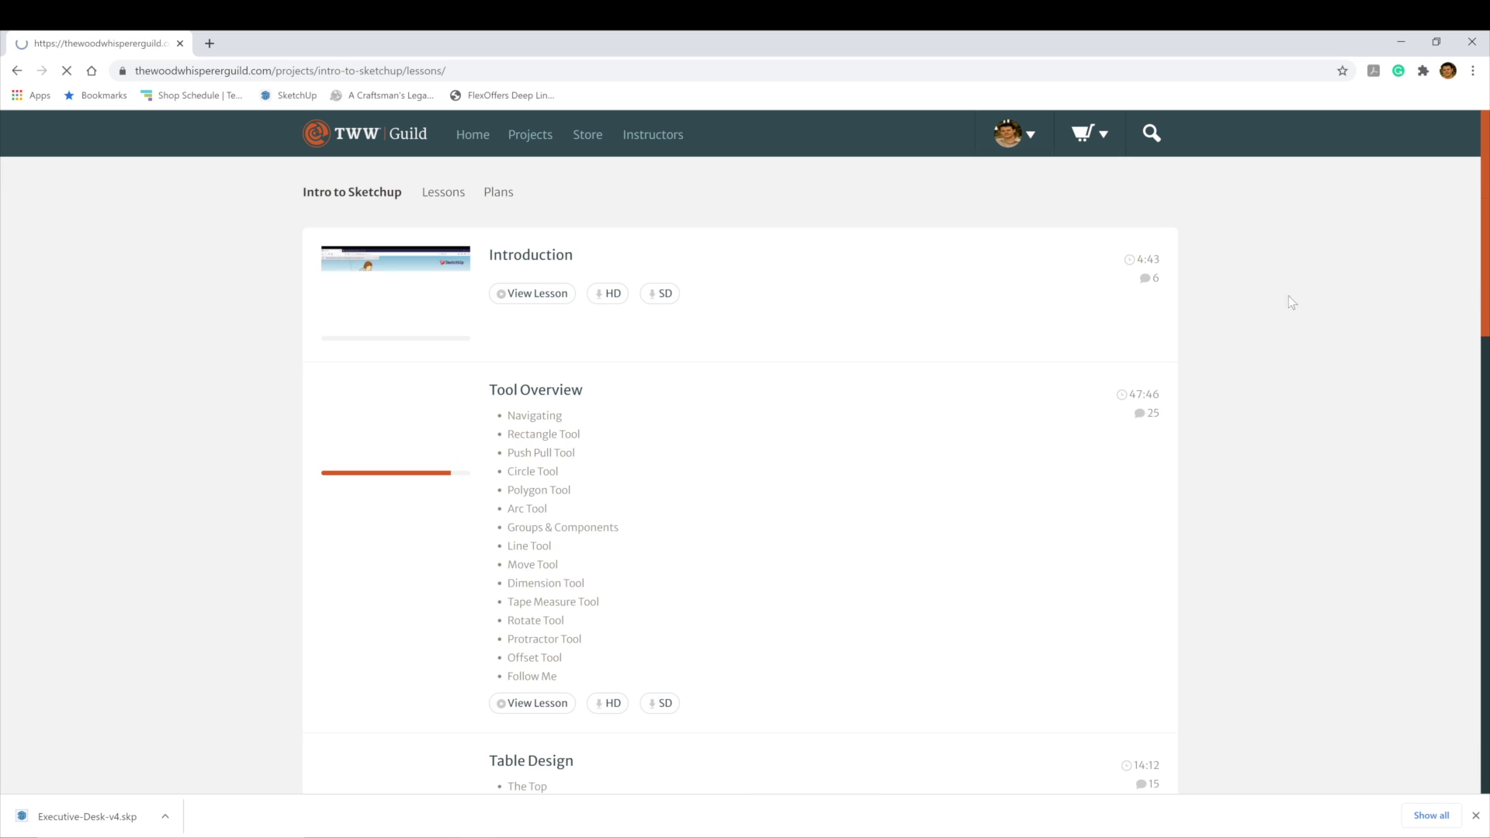